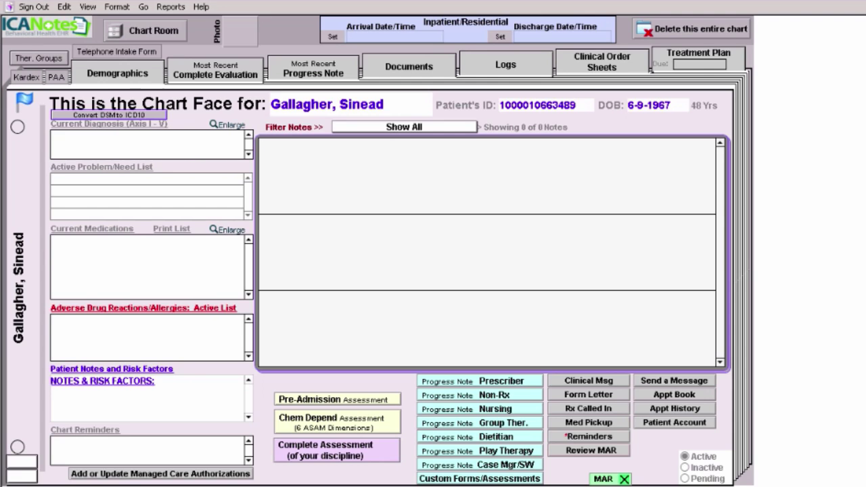
Start a nursing progress note and replace the Interval History heading with the inpatient Med Rec text stating that admission medication reconciliation has begun.
{"action": "left_click", "coordinate": [487, 412]}
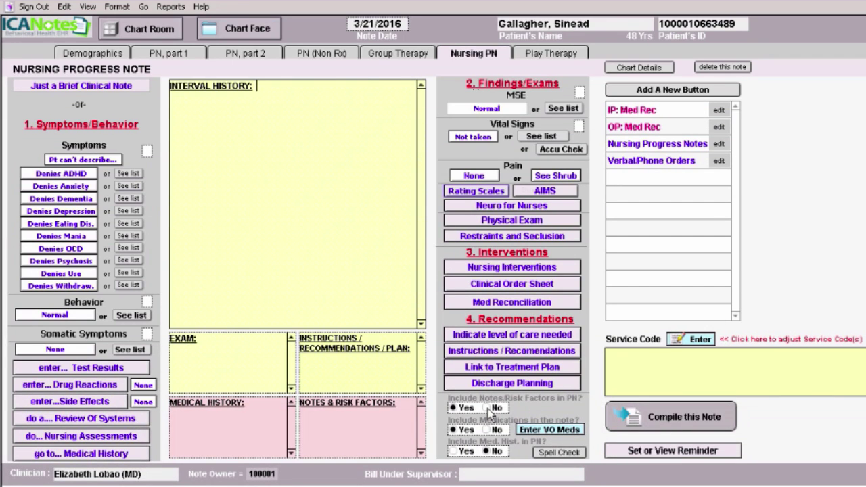
{"action": "left_click", "coordinate": [214, 84]}
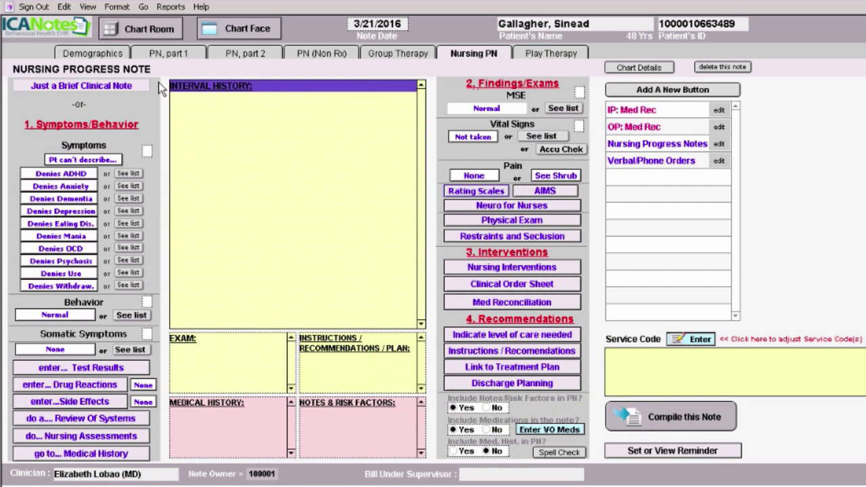
{"action": "left_click", "coordinate": [644, 115]}
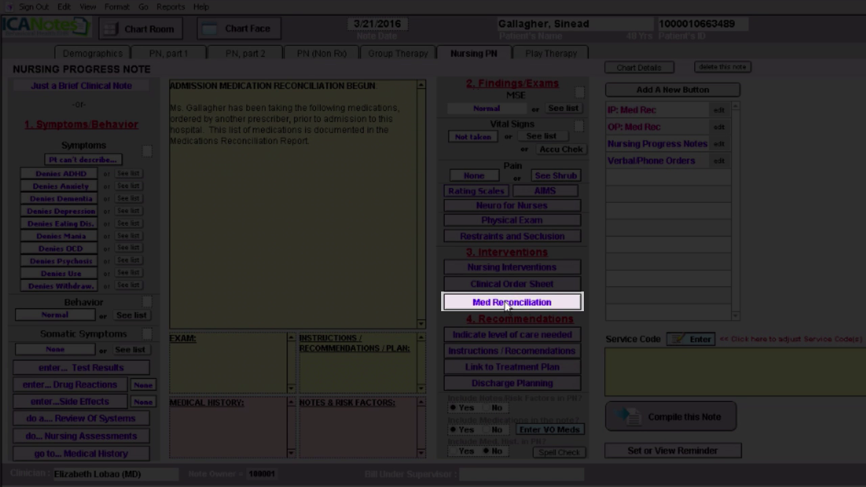
Open the intake medication reconciliation form and record Abilify 1 mg., PO, QAM, with Psychosis as the reason.
{"action": "left_click", "coordinate": [510, 305]}
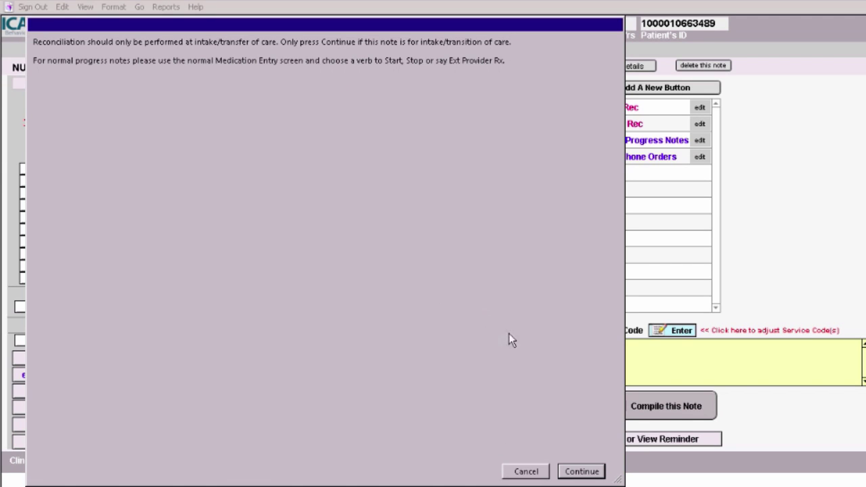
{"action": "left_click", "coordinate": [581, 471]}
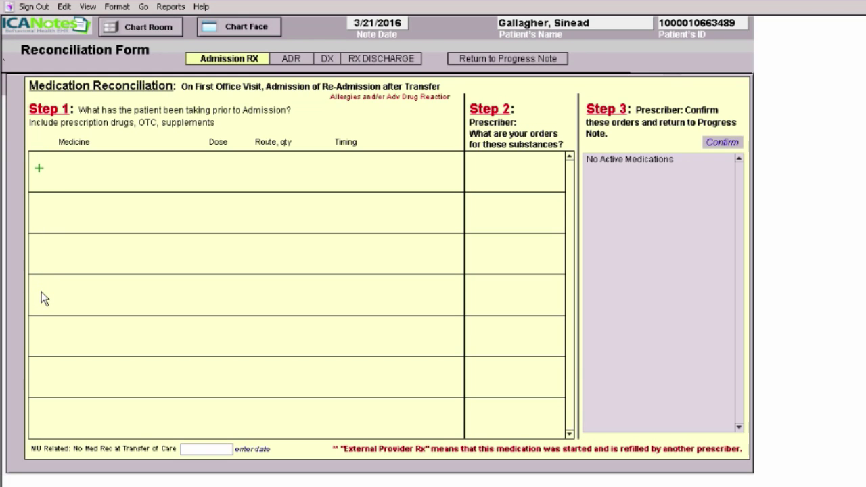
{"action": "left_click", "coordinate": [39, 171]}
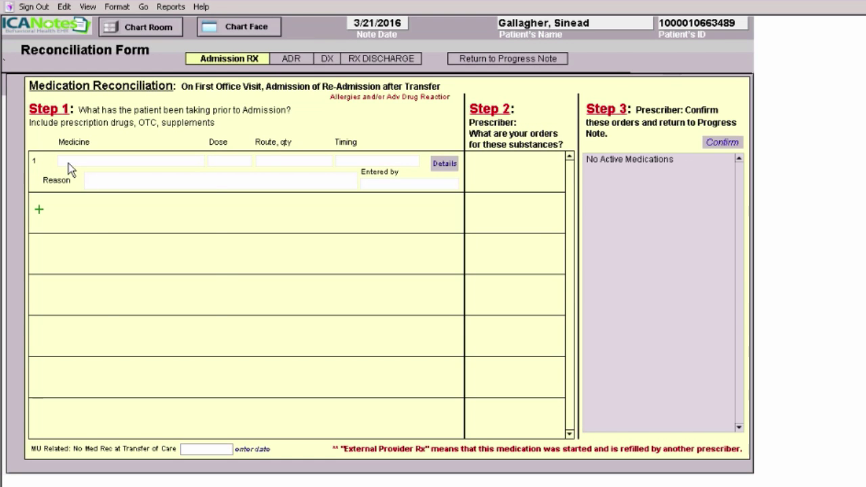
{"action": "left_click", "coordinate": [69, 163]}
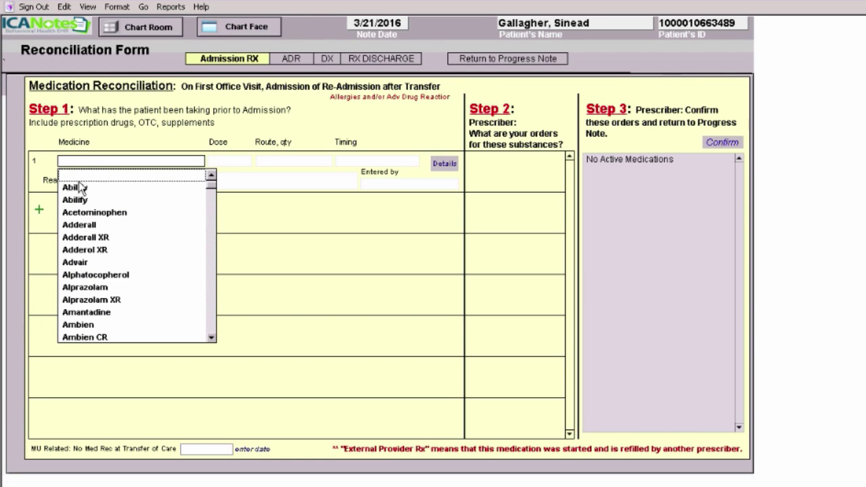
{"action": "left_click", "coordinate": [79, 188]}
{"action": "left_click", "coordinate": [222, 176]}
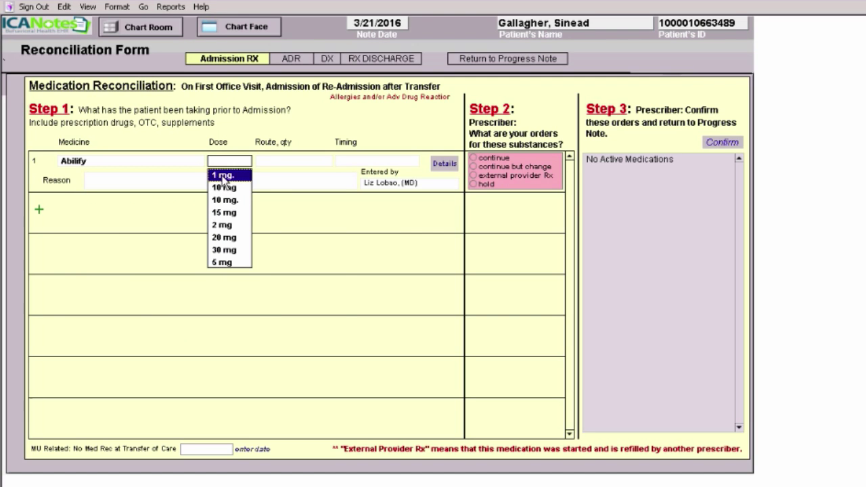
{"action": "left_click", "coordinate": [329, 177]}
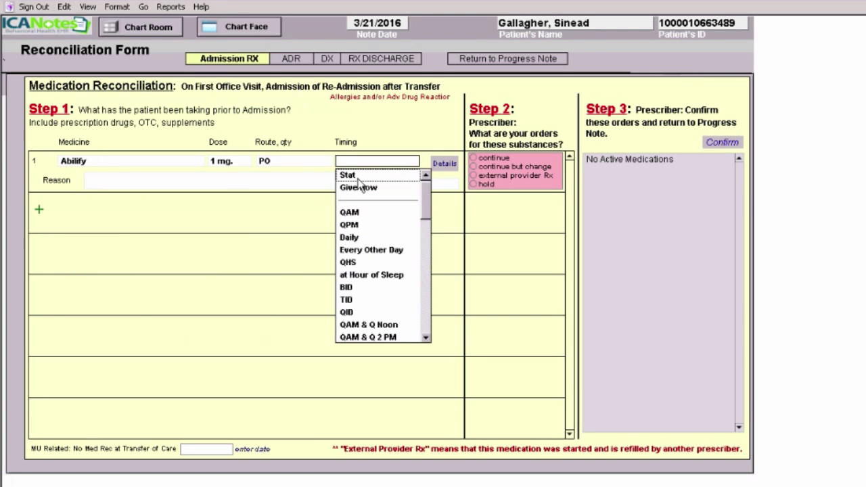
{"action": "left_click", "coordinate": [349, 211]}
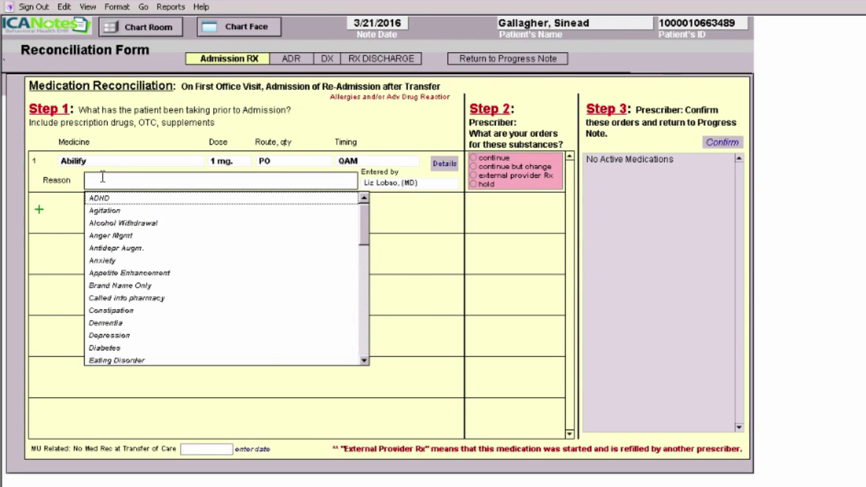
{"action": "left_click", "coordinate": [90, 177]}
{"action": "type", "text": "Psychosis"}
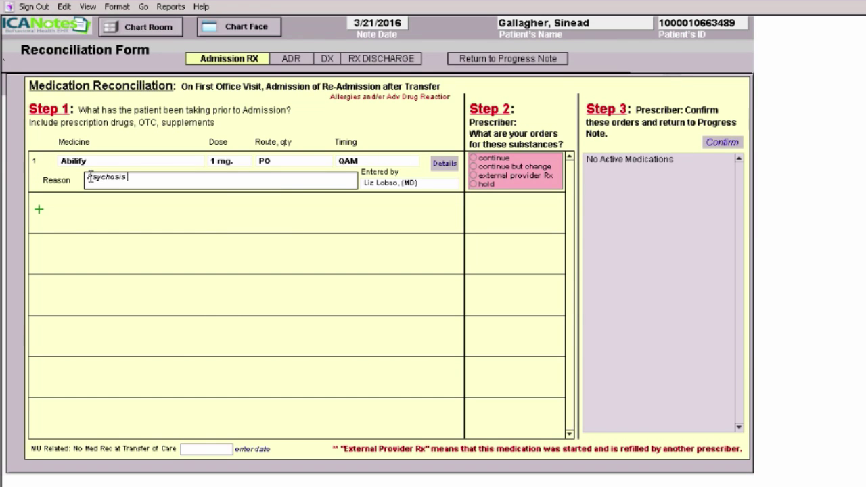
Save the Abilify details with Bottle Labels as the information source, 3/20/2016 as the last dose and Rx as the type.
{"action": "left_click", "coordinate": [447, 164]}
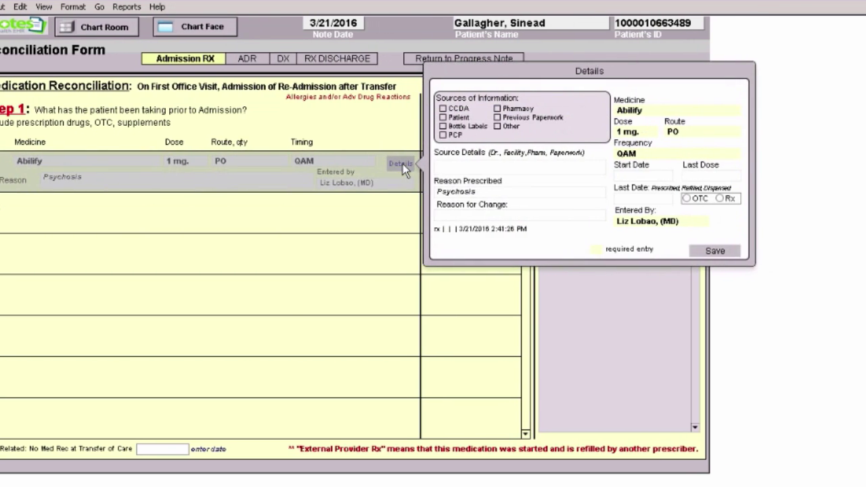
{"action": "left_click", "coordinate": [443, 127]}
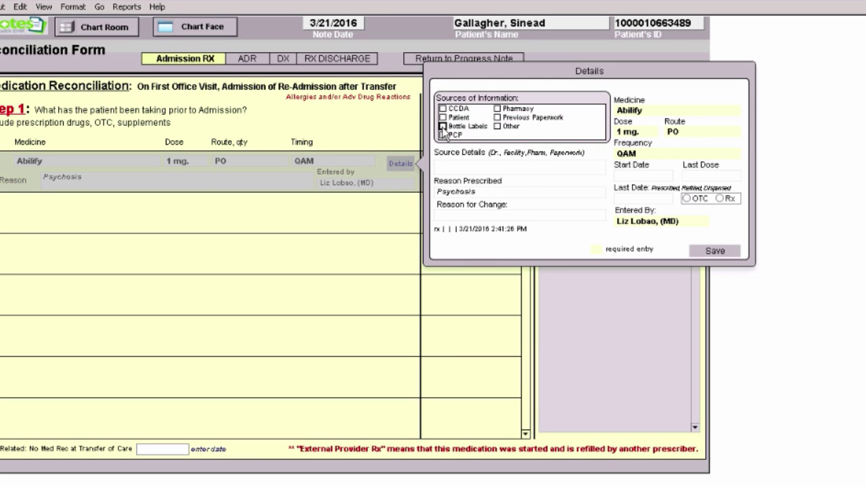
{"action": "left_click", "coordinate": [716, 175]}
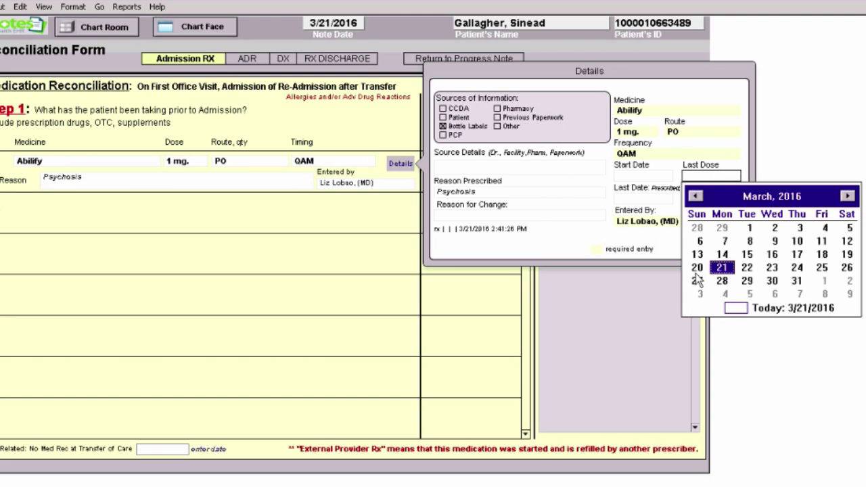
{"action": "left_click", "coordinate": [696, 268]}
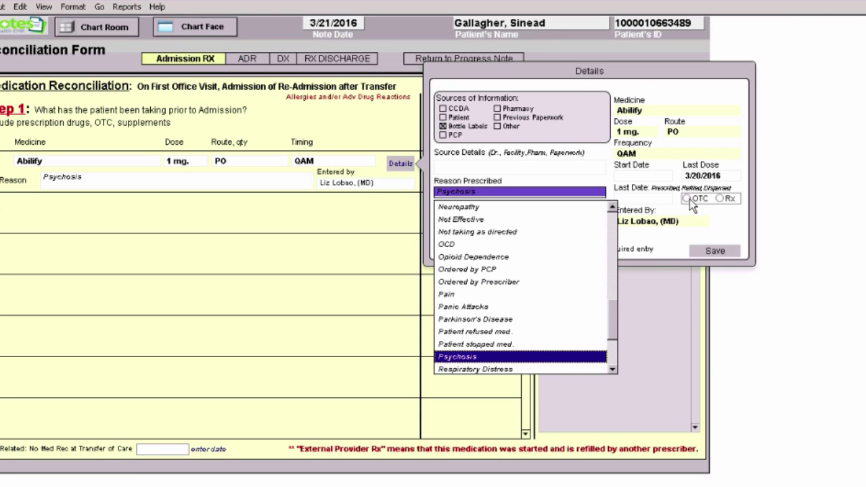
{"action": "left_click", "coordinate": [721, 199]}
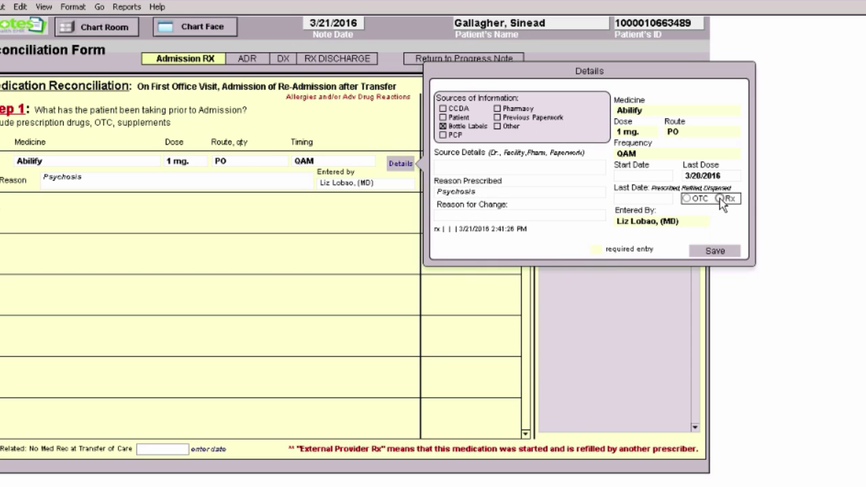
{"action": "left_click", "coordinate": [715, 251]}
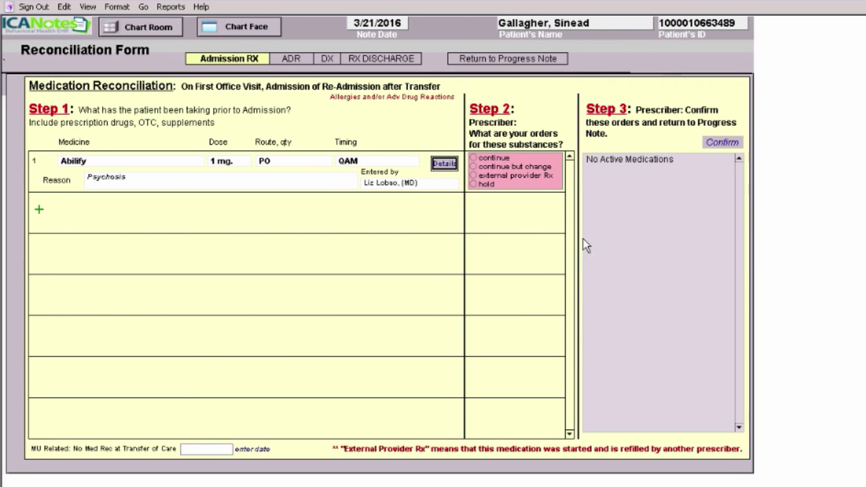
Add Lasix 40 mg, PO, BID, as the second prior medication with Hypertension as the reason.
{"action": "left_click", "coordinate": [39, 210]}
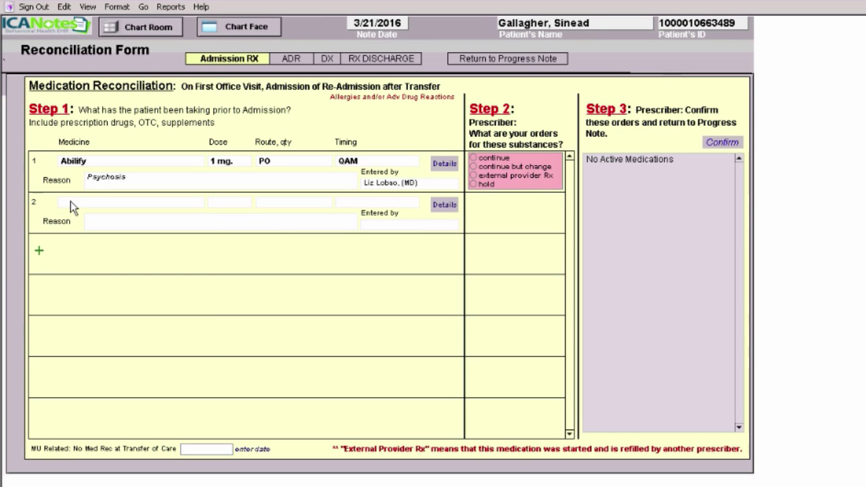
{"action": "left_click", "coordinate": [71, 202]}
{"action": "type", "text": "las"}
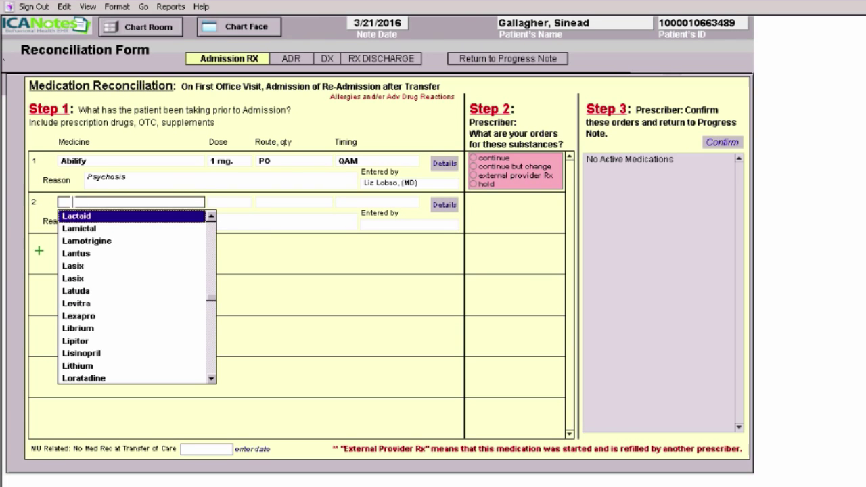
{"action": "left_click", "coordinate": [75, 266]}
{"action": "left_click", "coordinate": [233, 254]}
{"action": "left_click", "coordinate": [325, 217]}
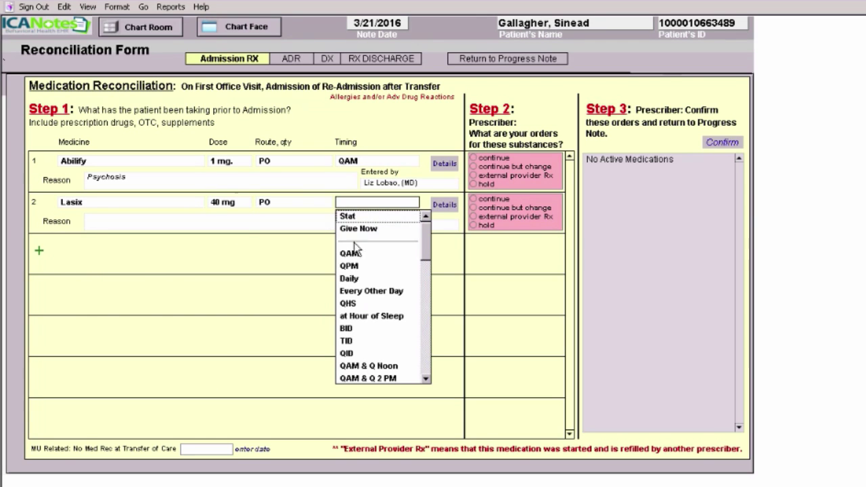
{"action": "left_click", "coordinate": [356, 332]}
{"action": "left_click", "coordinate": [90, 220]}
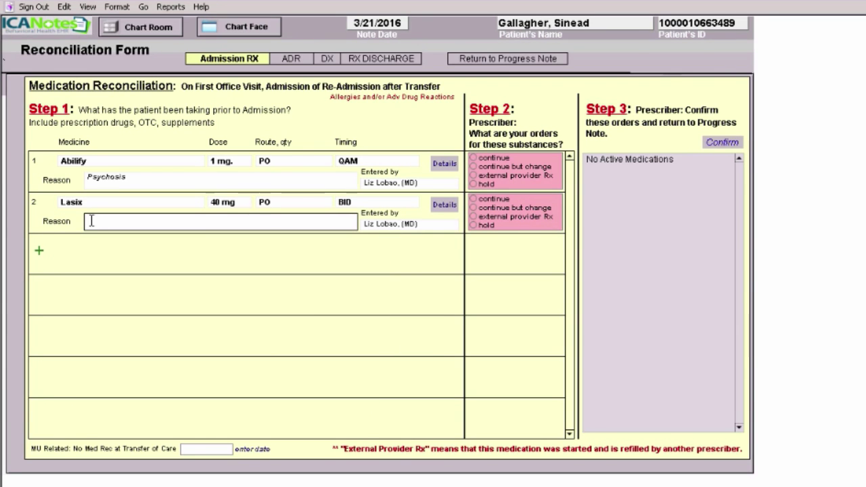
{"action": "type", "text": "Hypertension"}
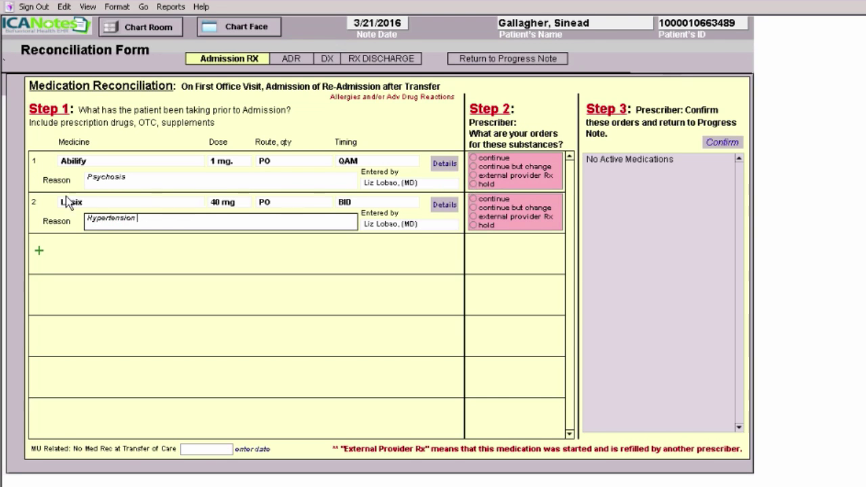
Add Melatonin 50 mg., PO, QHS, as the third prior medication with Insomnia as the reason.
{"action": "left_click", "coordinate": [39, 253]}
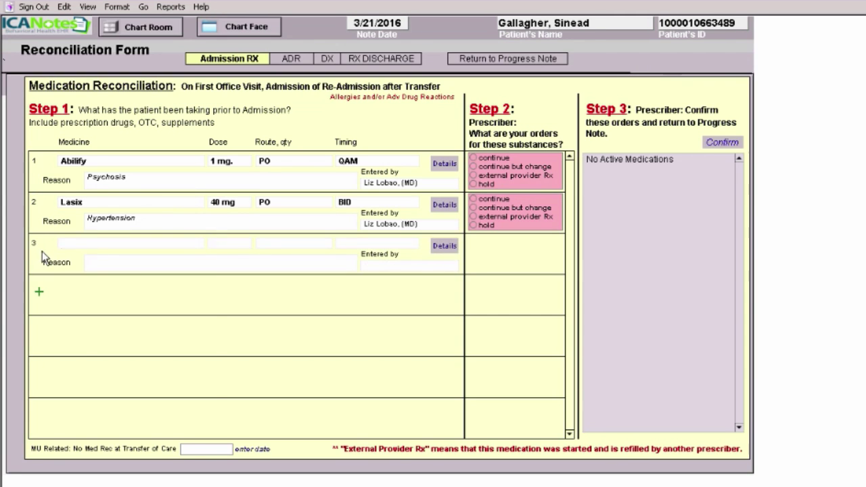
{"action": "left_click", "coordinate": [73, 245]}
{"action": "type", "text": "me"}
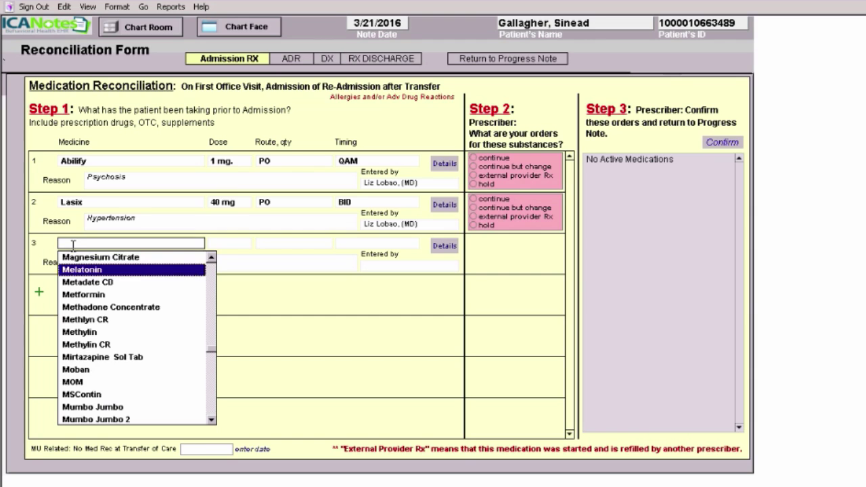
{"action": "left_click", "coordinate": [81, 269]}
{"action": "left_click", "coordinate": [232, 305]}
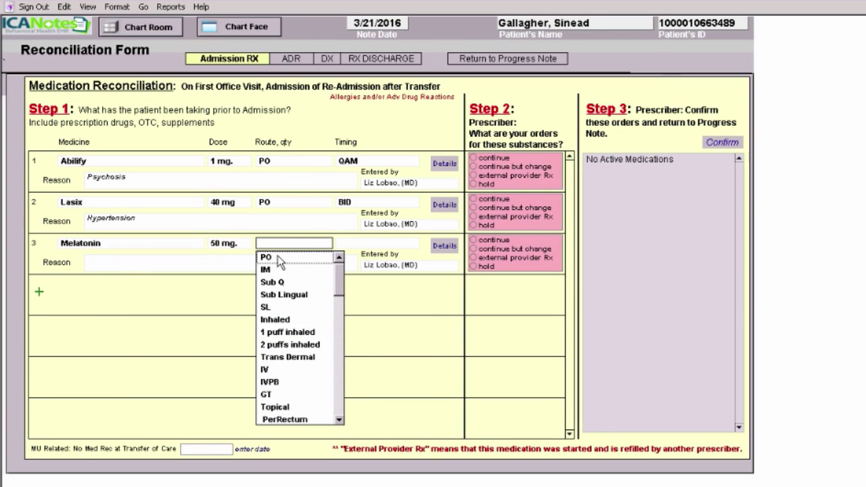
{"action": "left_click", "coordinate": [279, 258]}
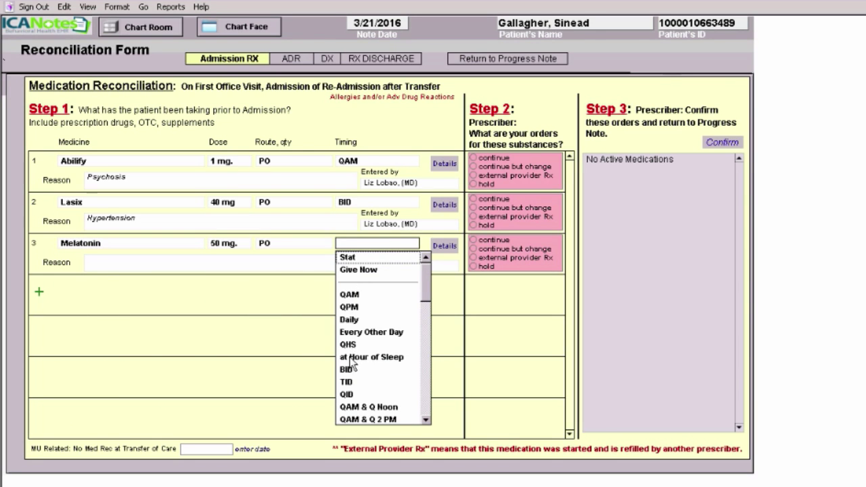
{"action": "left_click", "coordinate": [348, 344]}
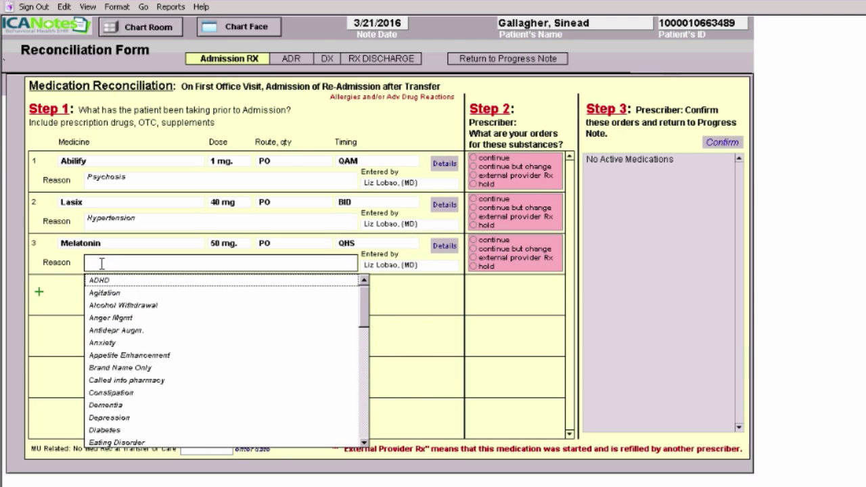
{"action": "type", "text": "ins"}
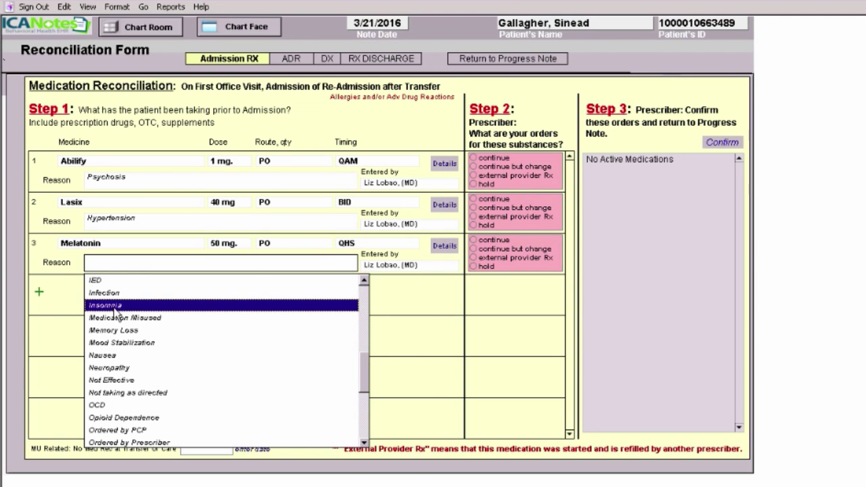
{"action": "left_click", "coordinate": [114, 305]}
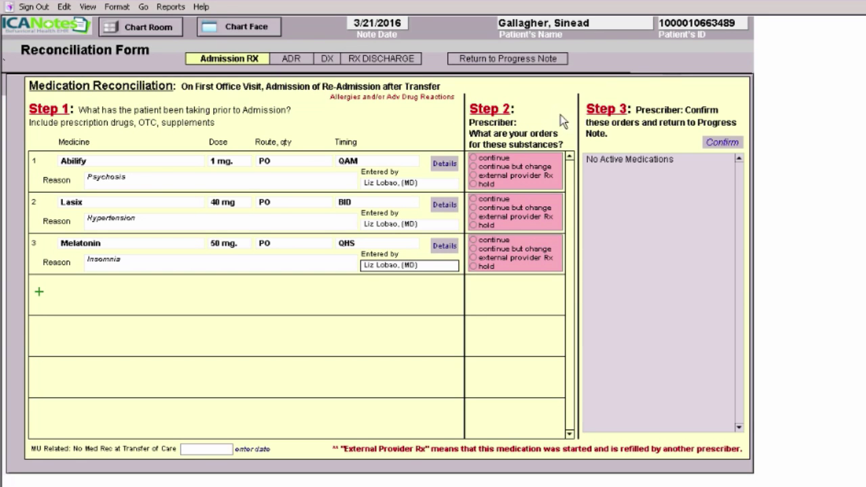
Return to the nursing progress note, compile it, and change the credential after the clinician's name to RN.
{"action": "left_click", "coordinate": [519, 62]}
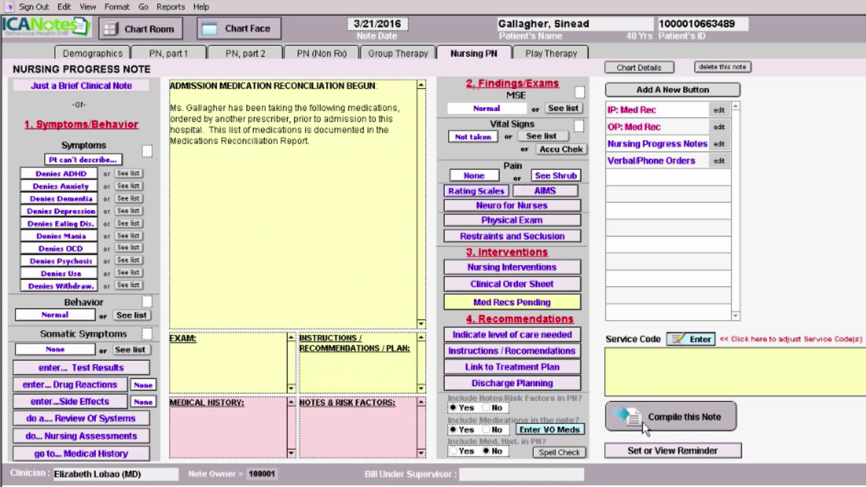
{"action": "left_click", "coordinate": [680, 419]}
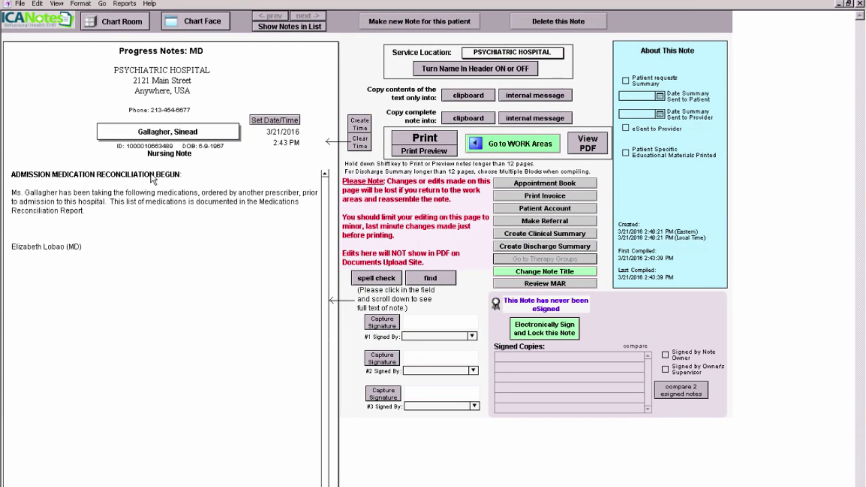
{"action": "left_click", "coordinate": [83, 247]}
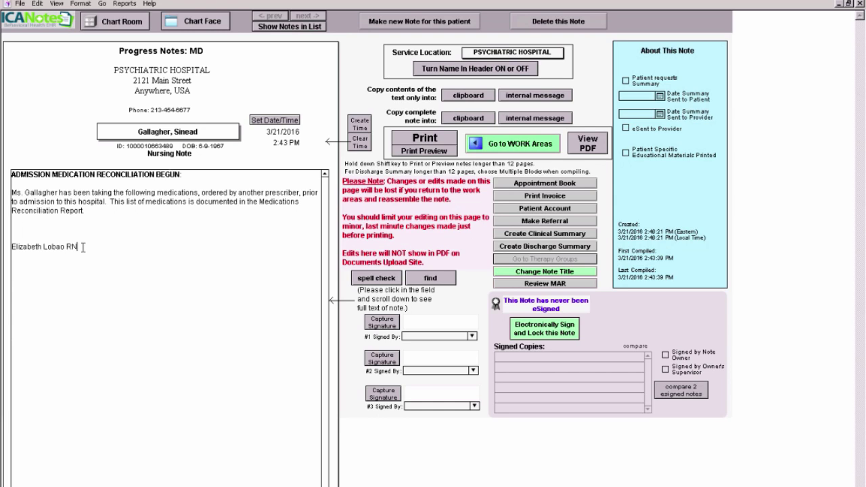
Go back to the patient's chart face, start a prescriber progress note and open its part 2 work area.
{"action": "left_click", "coordinate": [208, 26]}
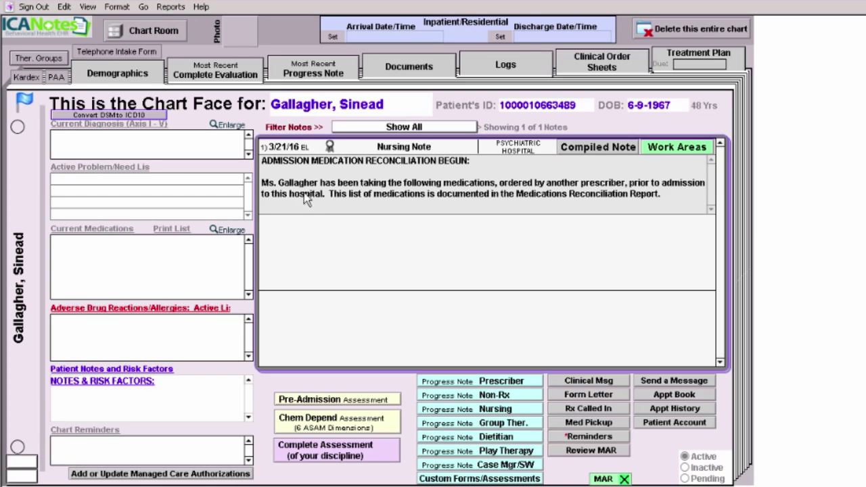
{"action": "left_click", "coordinate": [494, 384]}
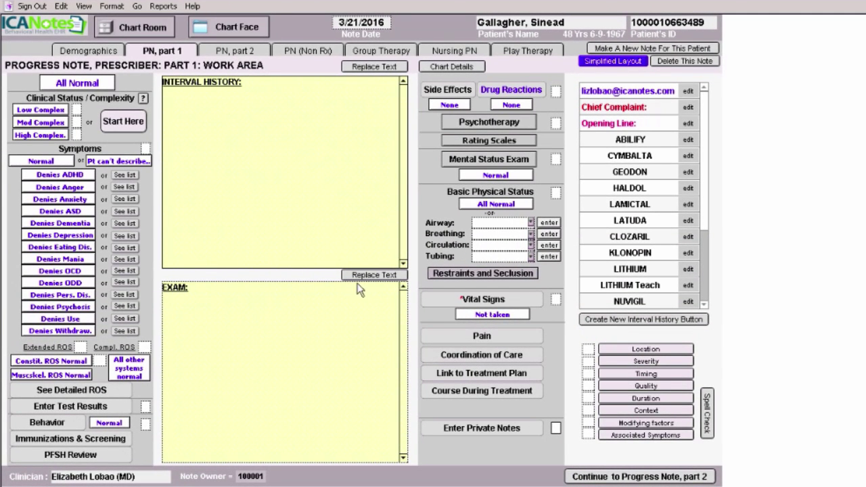
{"action": "left_click", "coordinate": [235, 51]}
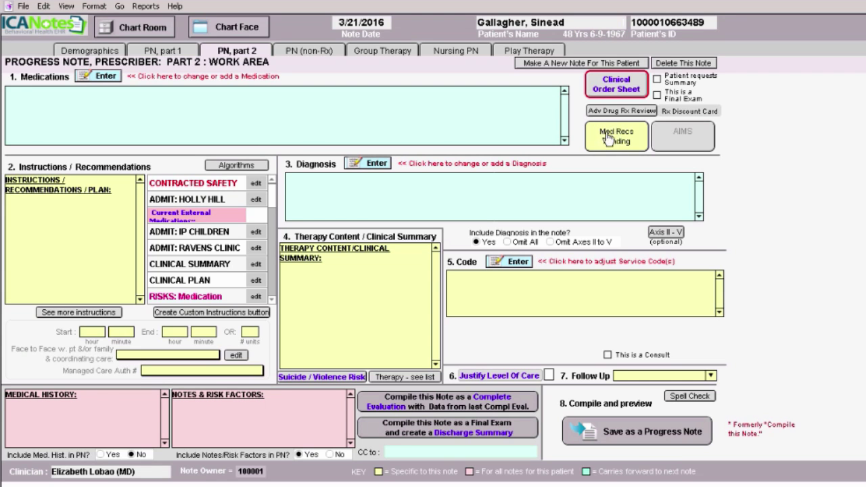
Add the "A List of Medications" protocol, with Buspar and Ambien CR, to the prescriber note's medication orders.
{"action": "left_click", "coordinate": [102, 74]}
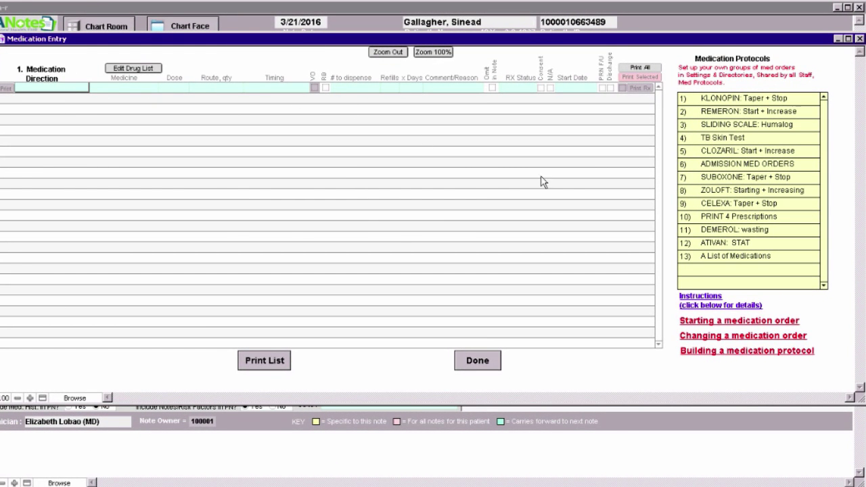
{"action": "mouse_move", "coordinate": [730, 261]}
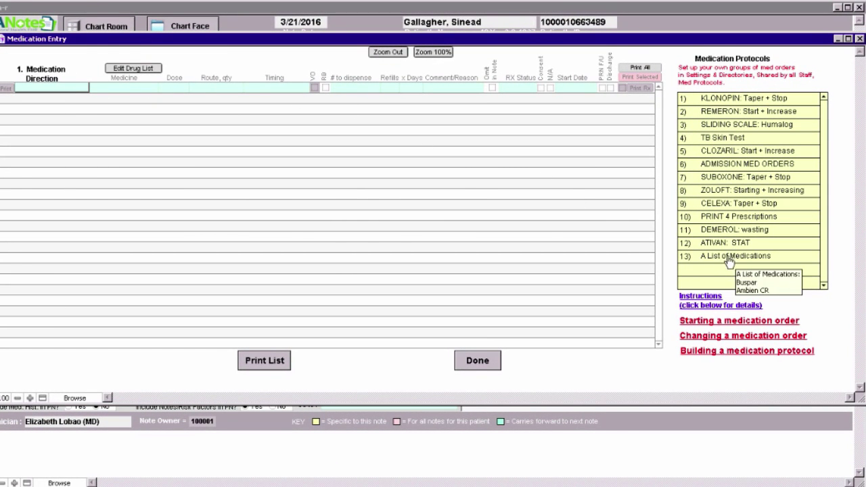
{"action": "left_click", "coordinate": [736, 258]}
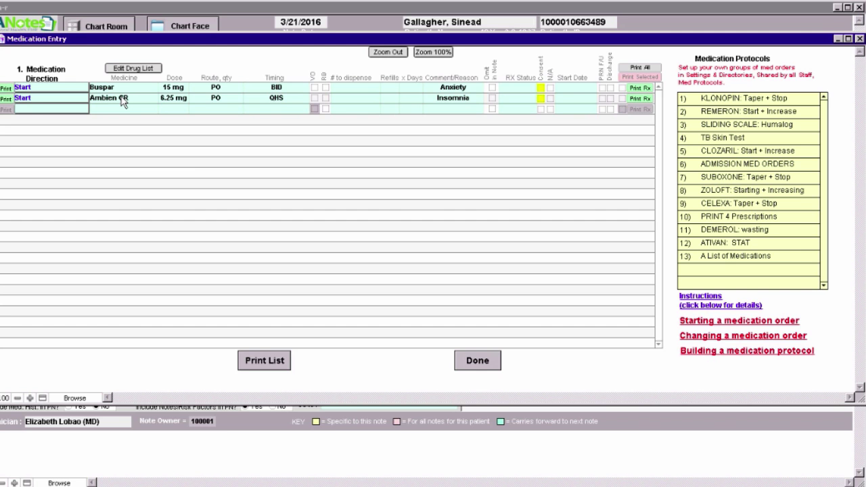
{"action": "left_click", "coordinate": [478, 362]}
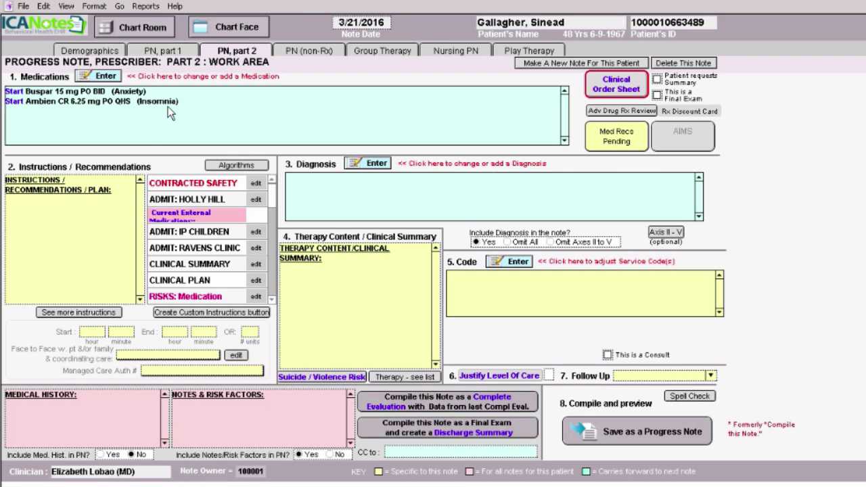
Open the pending medication reconciliation for intake and review a continue order for Abilify without submitting it.
{"action": "left_click", "coordinate": [620, 135]}
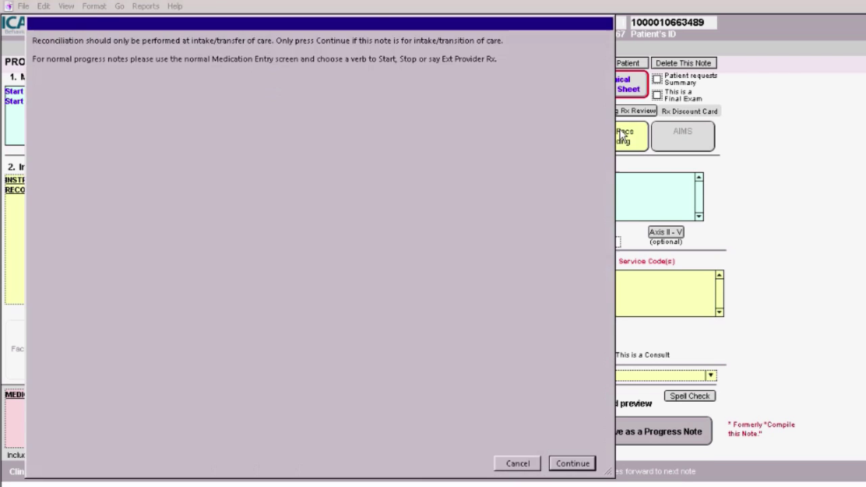
{"action": "left_click", "coordinate": [571, 464]}
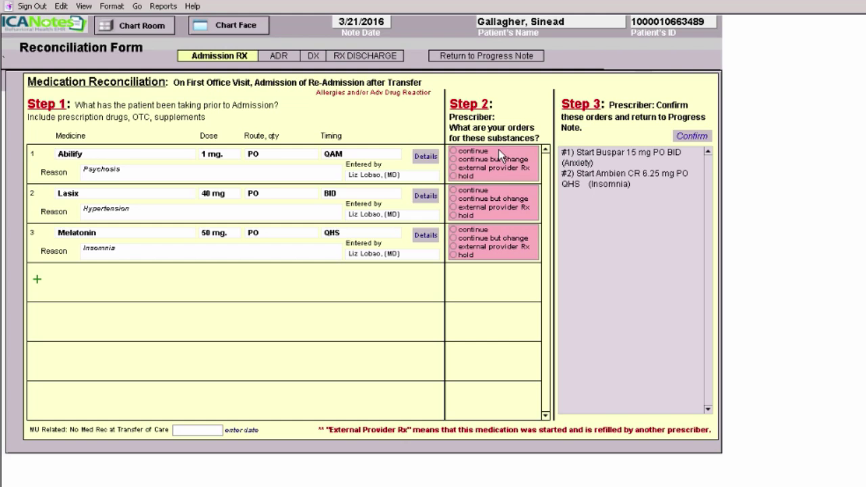
{"action": "left_click", "coordinate": [455, 154]}
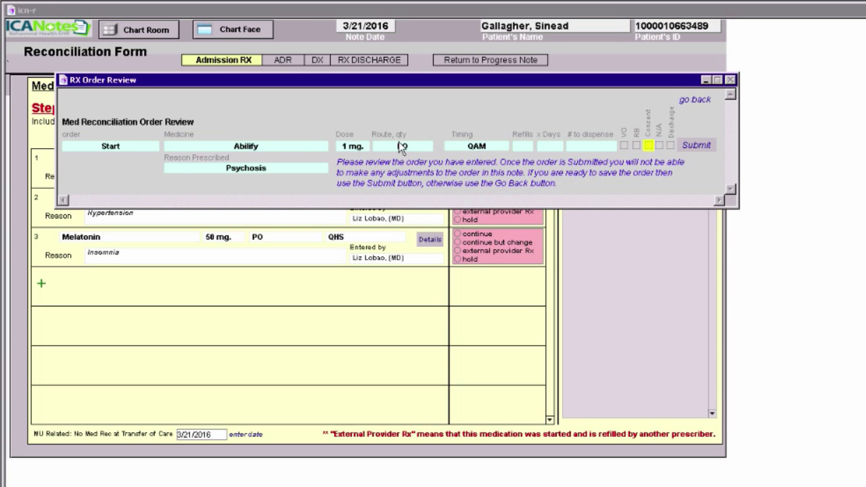
{"action": "left_click", "coordinate": [699, 99]}
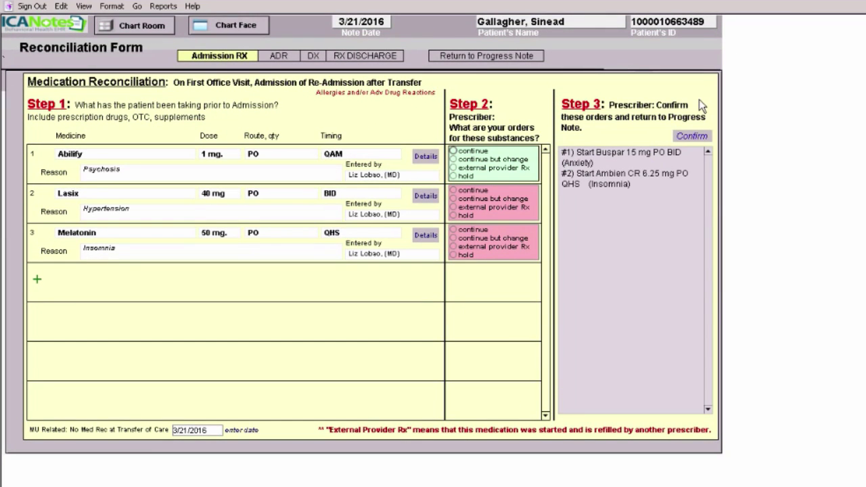
Order Abilify as continue but change, with dose 2 mg, route PO and timing BID, and submit the order.
{"action": "left_click", "coordinate": [453, 160]}
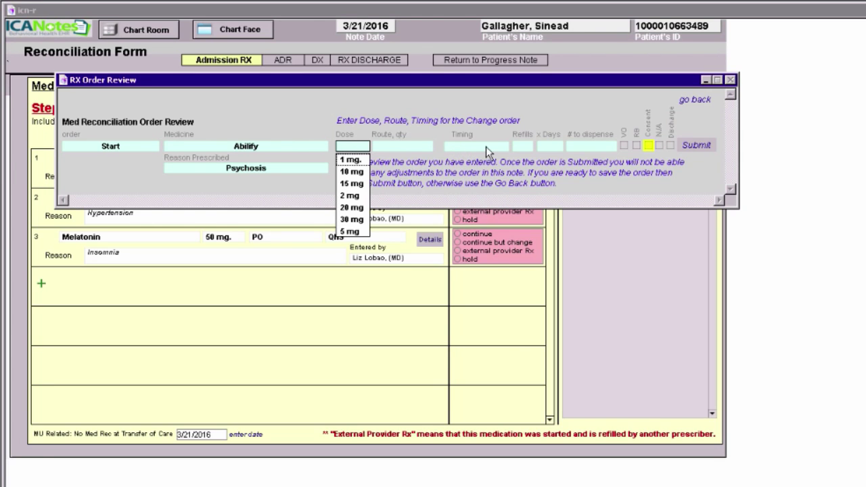
{"action": "left_click", "coordinate": [350, 196]}
{"action": "left_click", "coordinate": [409, 160]}
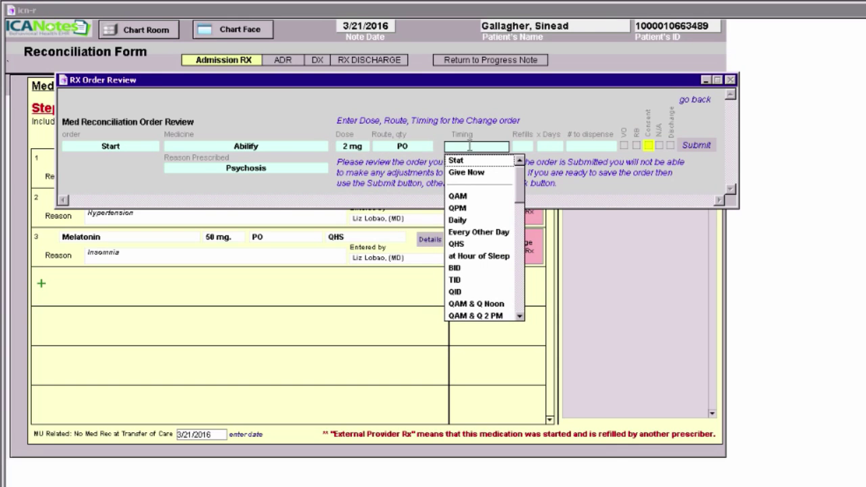
{"action": "left_click", "coordinate": [465, 268]}
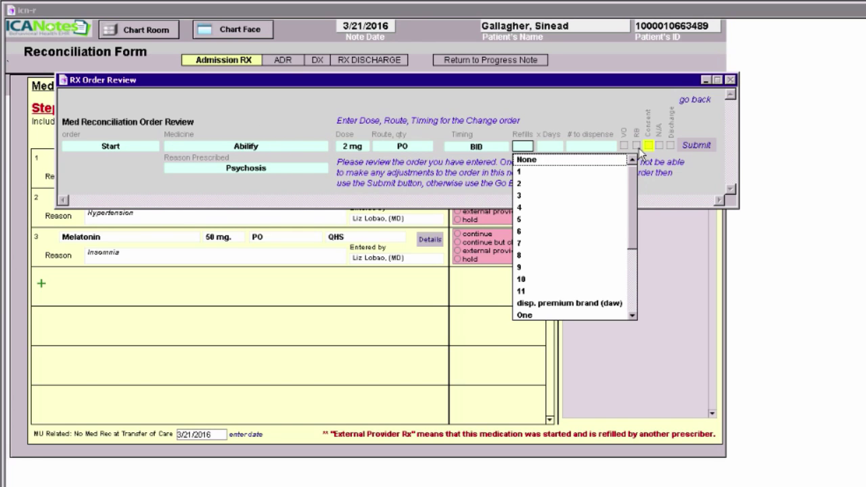
{"action": "left_click", "coordinate": [701, 145]}
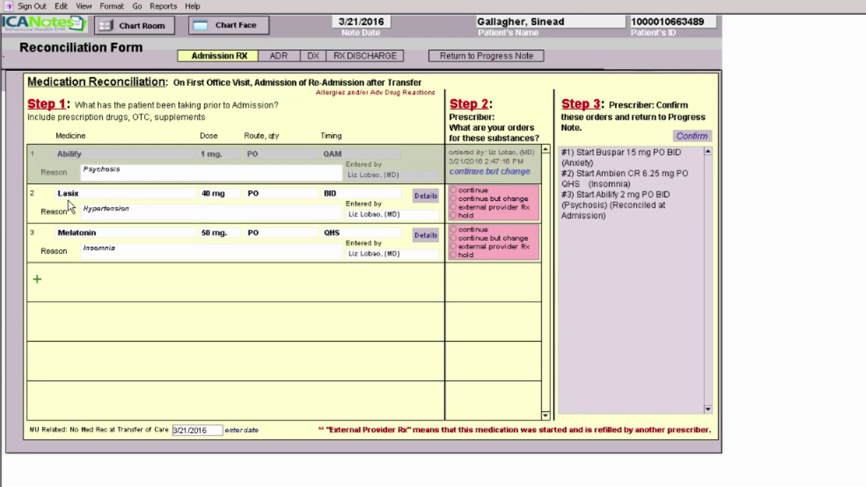
Submit a continue order for Lasix and put Melatonin on hold.
{"action": "left_click", "coordinate": [453, 189]}
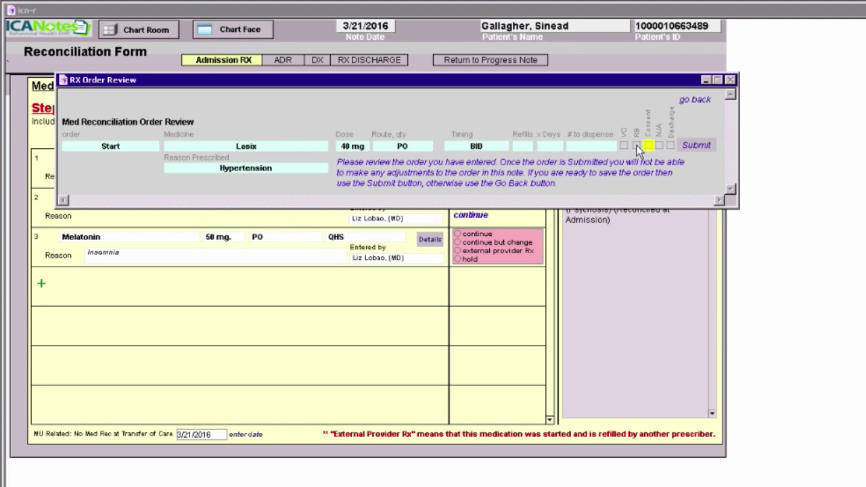
{"action": "left_click", "coordinate": [698, 144]}
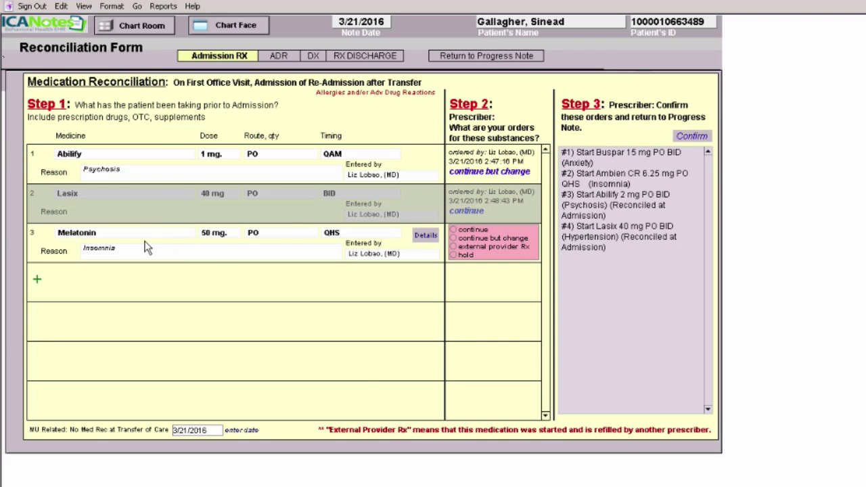
{"action": "left_click", "coordinate": [453, 255]}
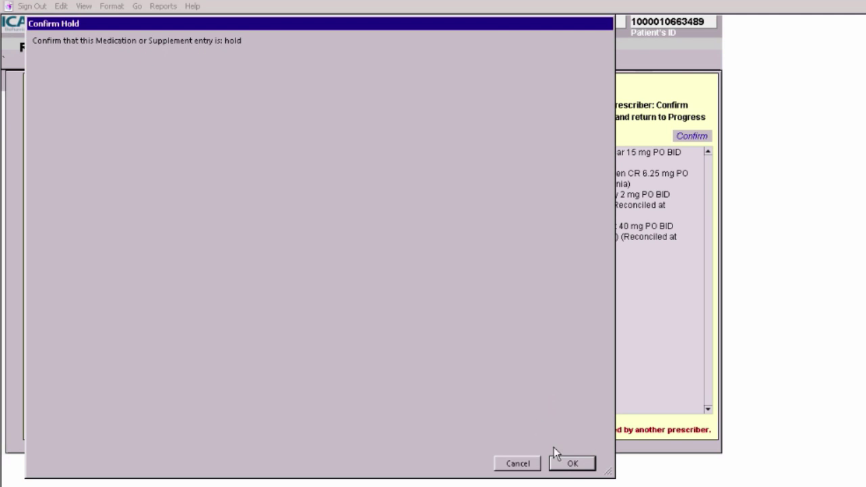
{"action": "left_click", "coordinate": [573, 464]}
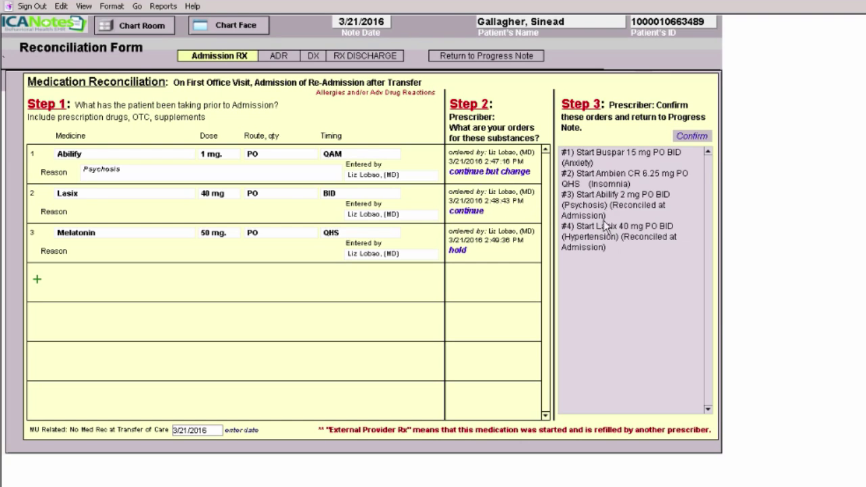
Confirm the reconciled orders, and save and electronically sign the prescriber progress note.
{"action": "left_click", "coordinate": [690, 136]}
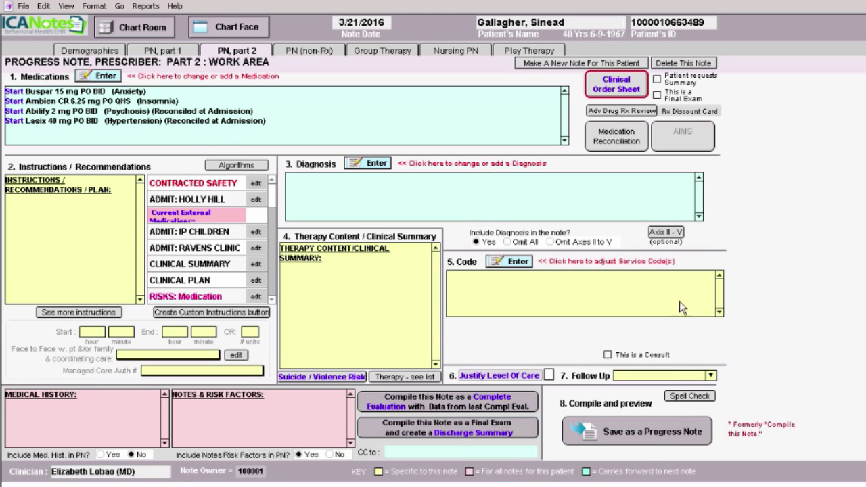
{"action": "left_click", "coordinate": [643, 436]}
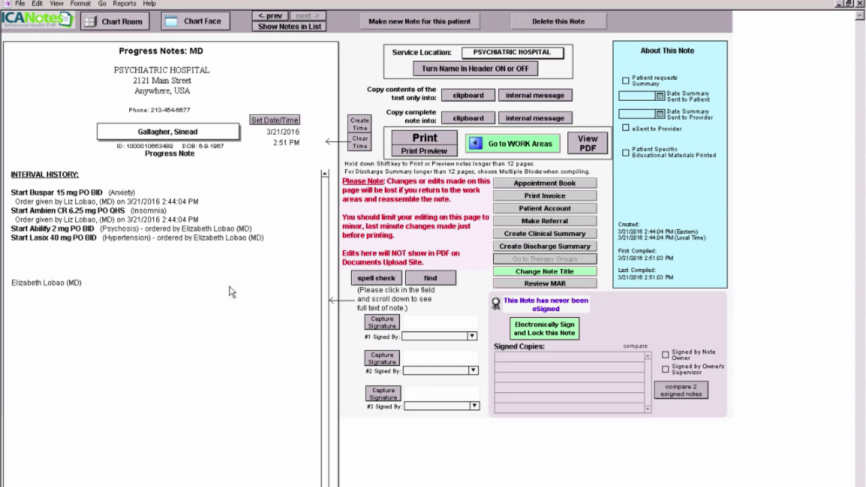
{"action": "left_click", "coordinate": [547, 330]}
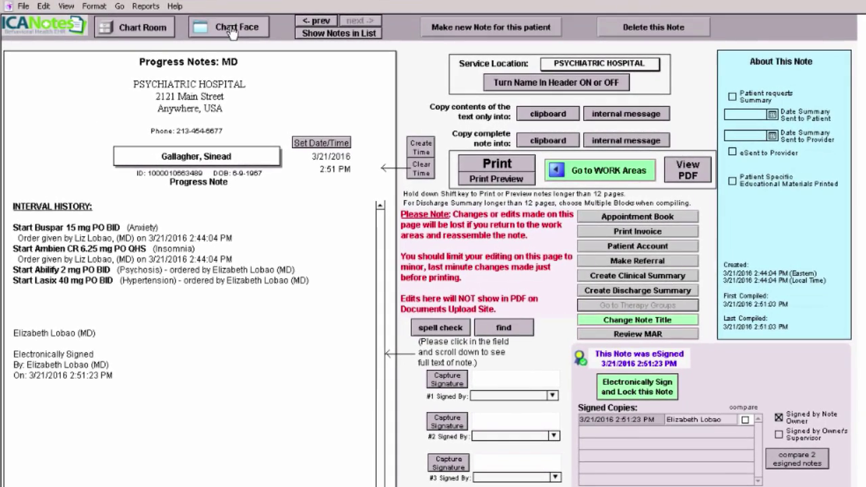
Open the compiled Med Reconciliation note from the patient's chart face and electronically sign and lock it.
{"action": "left_click", "coordinate": [232, 29]}
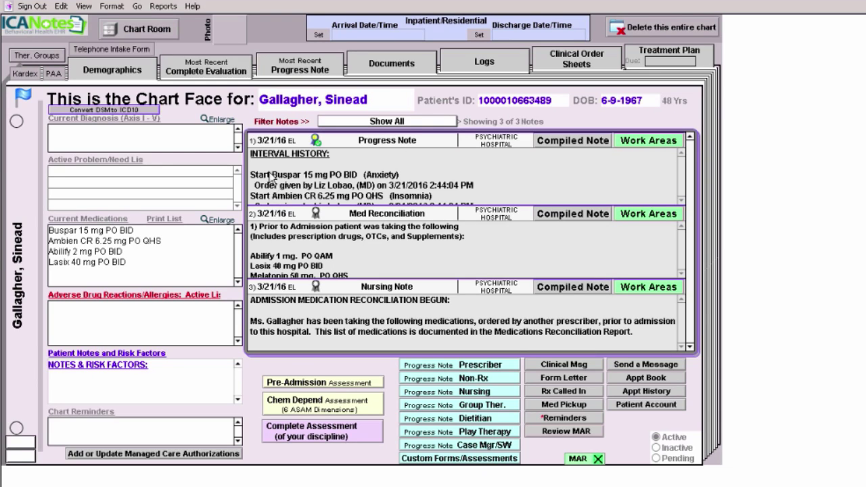
{"action": "left_click", "coordinate": [582, 215]}
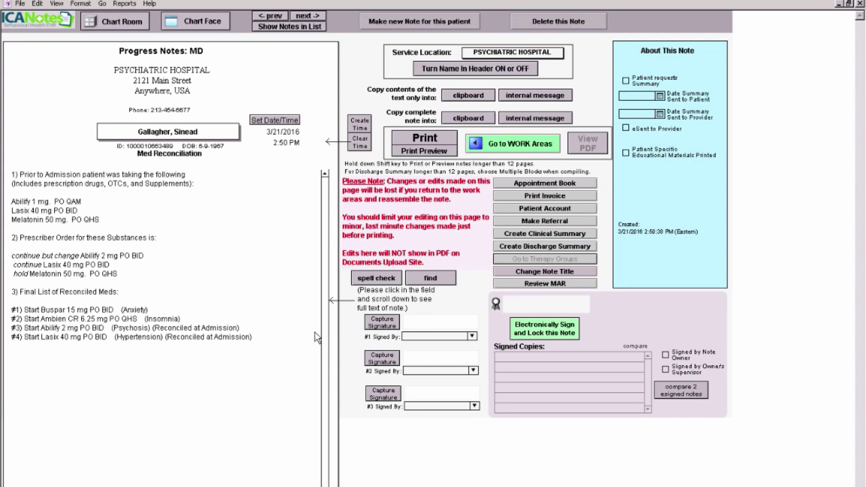
{"action": "left_click", "coordinate": [549, 331]}
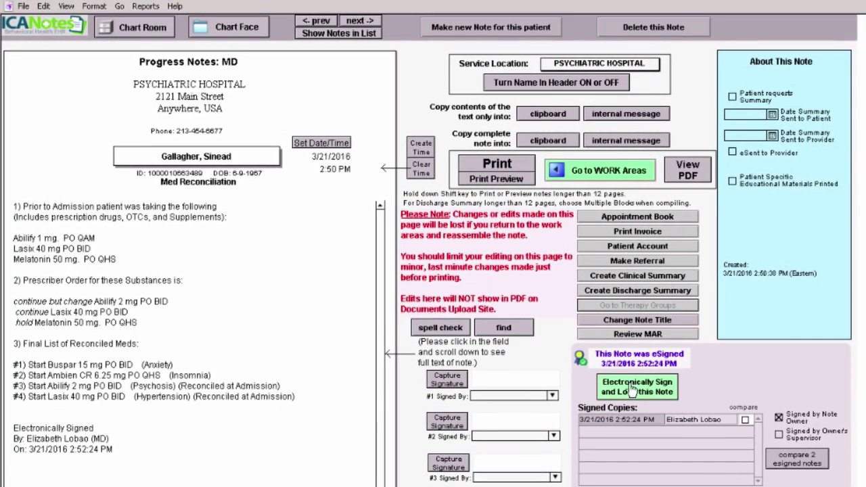
Return to the chart face, start another prescriber progress note and open its medication entry from part 2.
{"action": "left_click", "coordinate": [240, 28]}
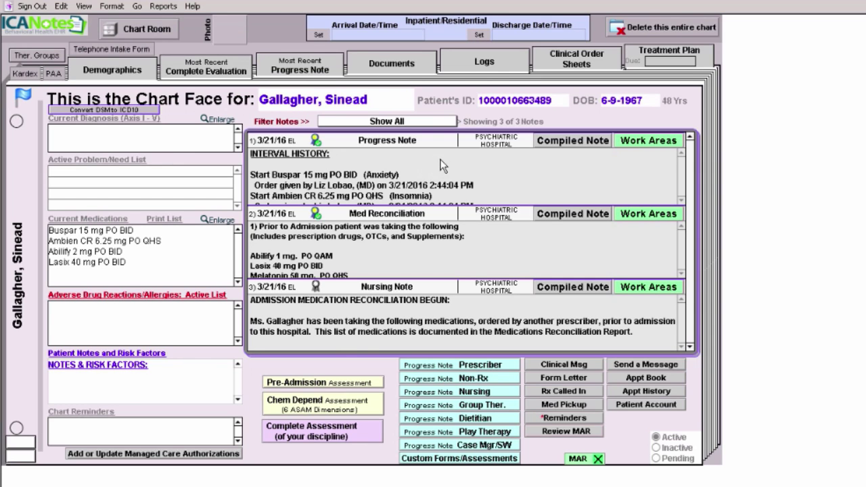
{"action": "left_click", "coordinate": [455, 369]}
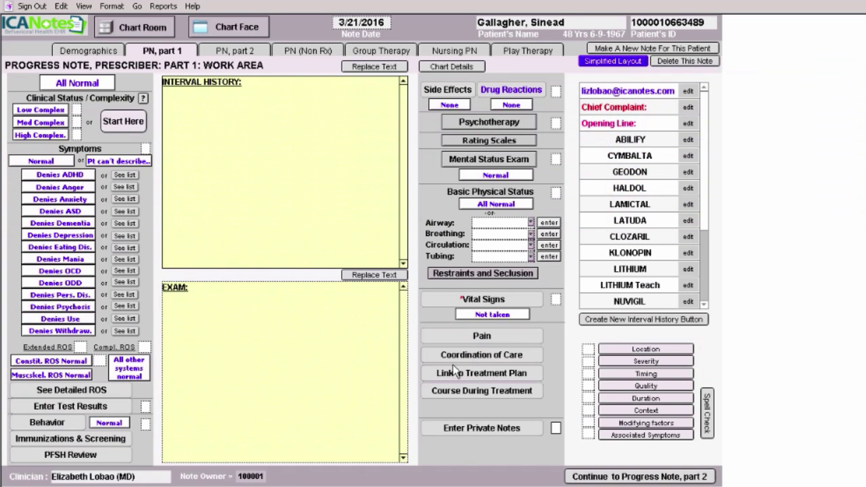
{"action": "left_click", "coordinate": [244, 57]}
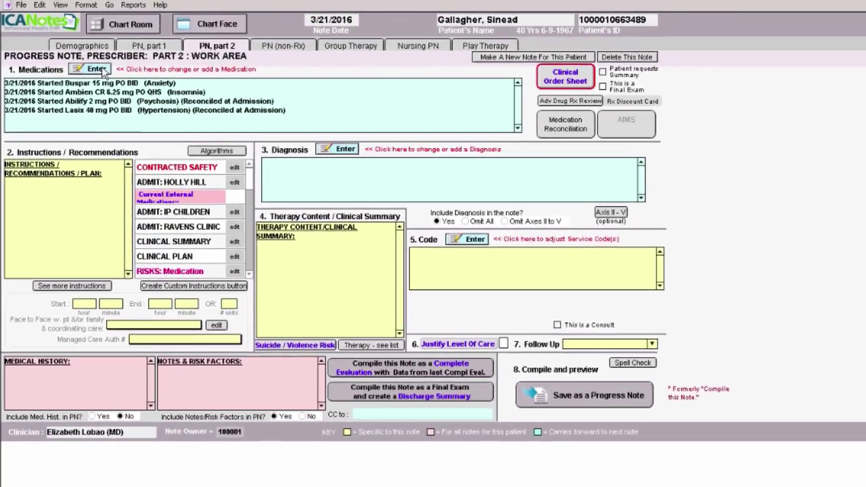
{"action": "left_click", "coordinate": [97, 70]}
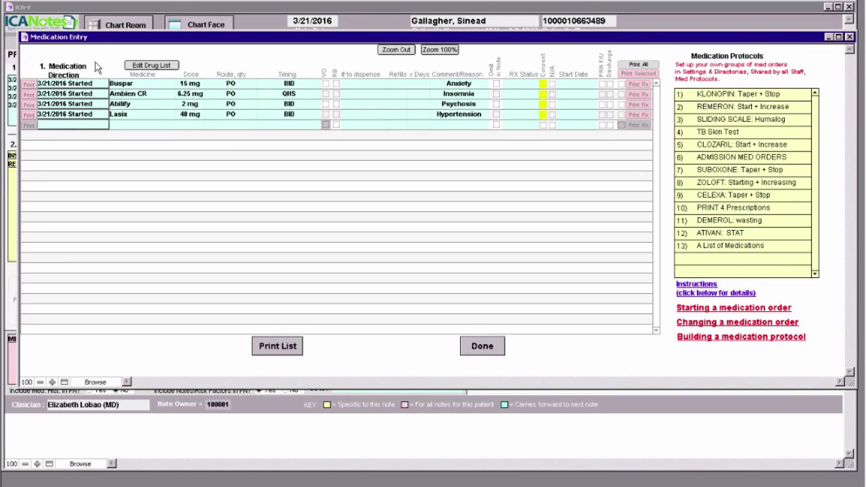
Add a Start order for Buspar 30 mg, PO, QAM.
{"action": "left_click", "coordinate": [57, 124]}
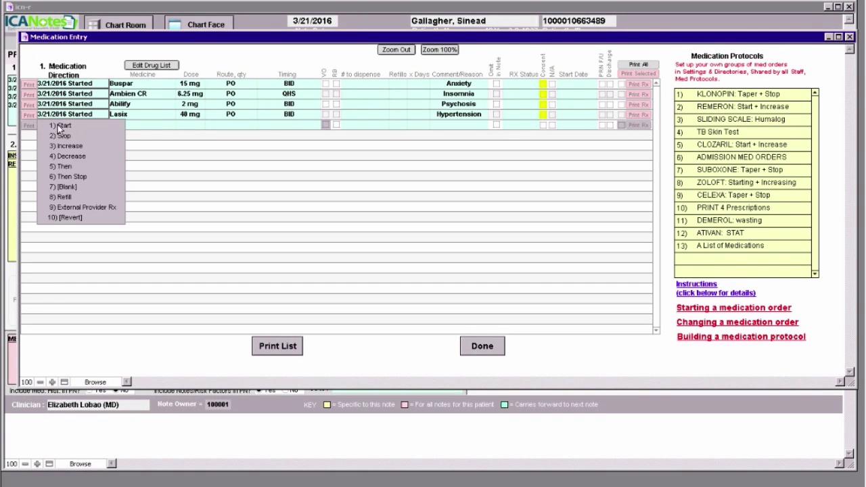
{"action": "left_click", "coordinate": [66, 127]}
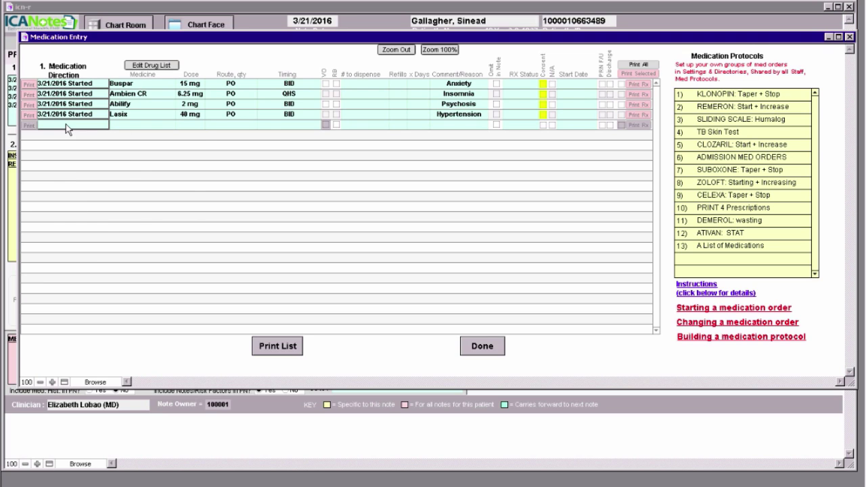
{"action": "type", "text": "bus"}
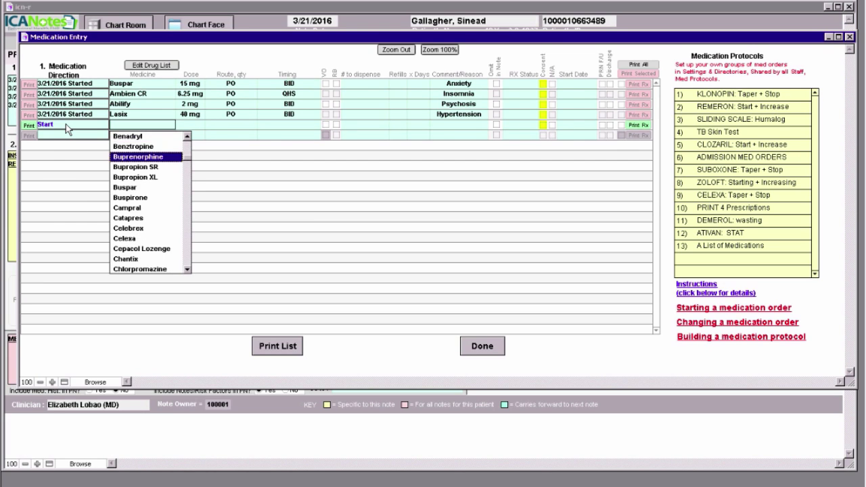
{"action": "left_click", "coordinate": [124, 192]}
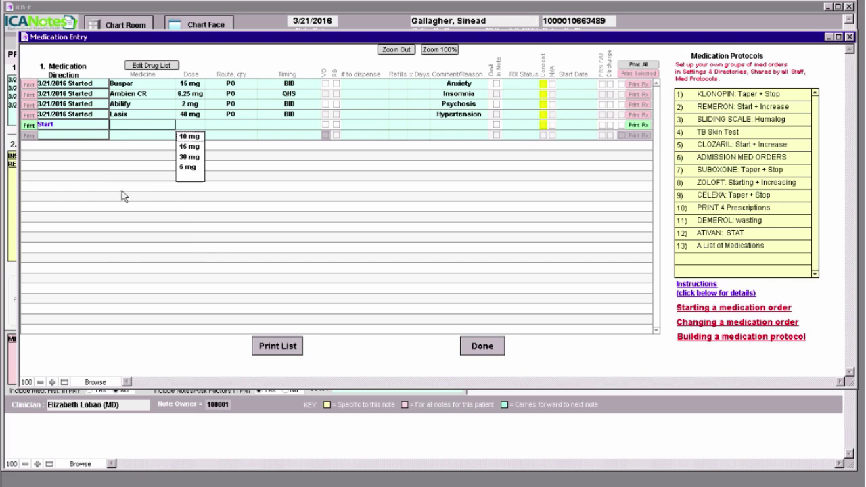
{"action": "left_click", "coordinate": [190, 159]}
{"action": "left_click", "coordinate": [234, 137]}
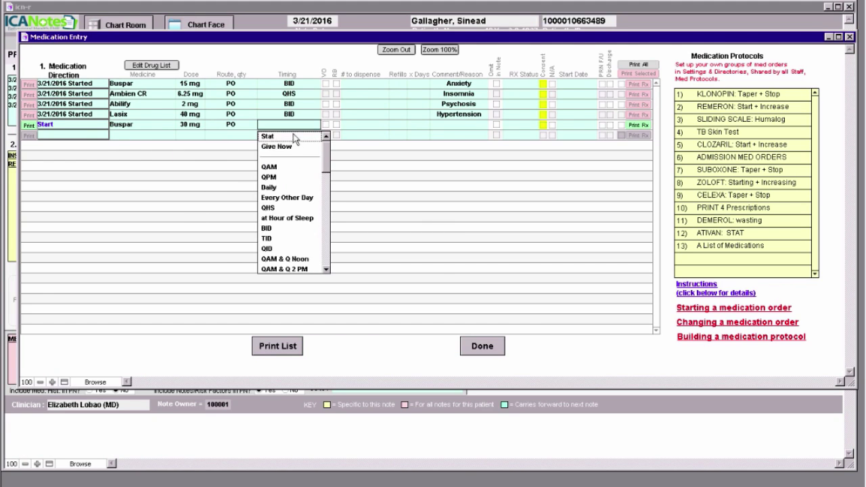
{"action": "left_click", "coordinate": [276, 167]}
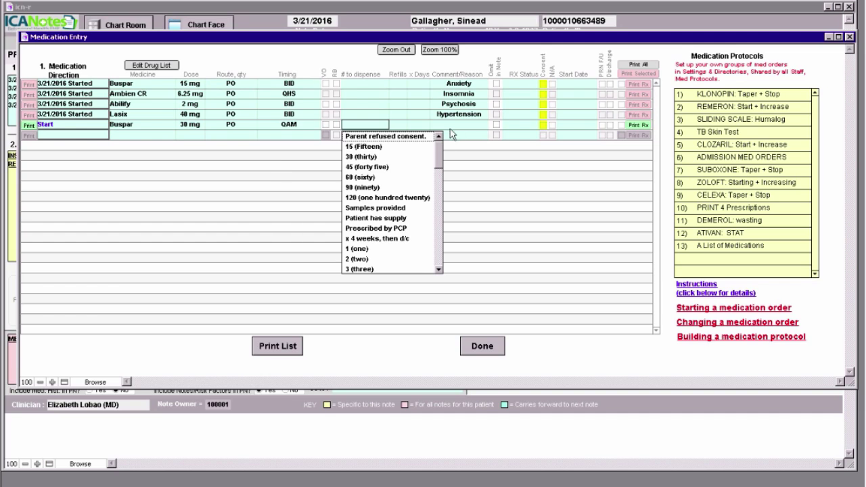
Add a Start order for Ambien CR 12.5 mg, PO, QHS.
{"action": "left_click", "coordinate": [50, 139]}
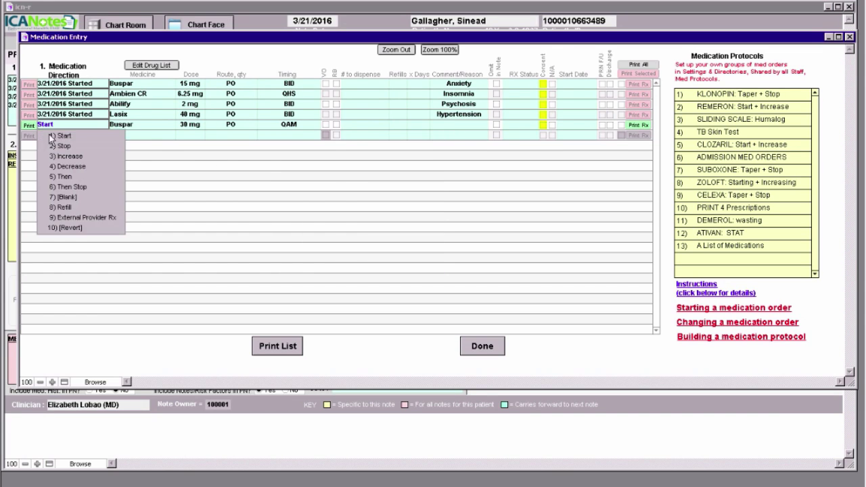
{"action": "left_click", "coordinate": [78, 139]}
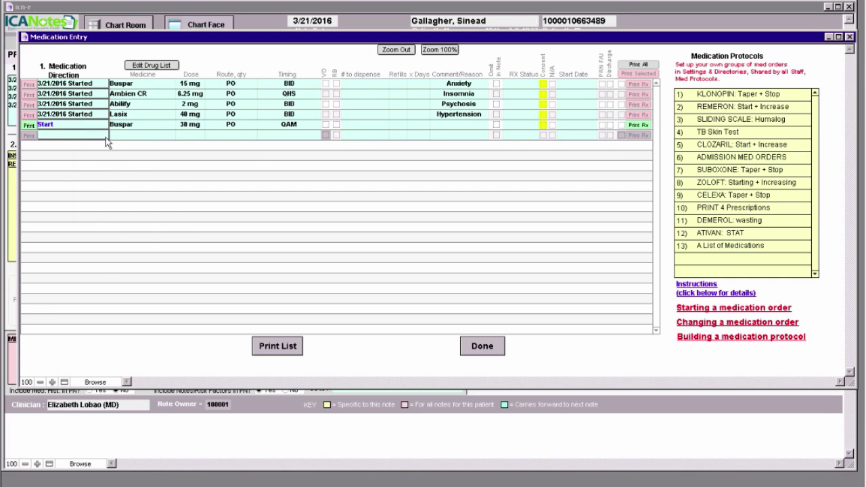
{"action": "left_click", "coordinate": [130, 135]}
{"action": "type", "text": "amb"}
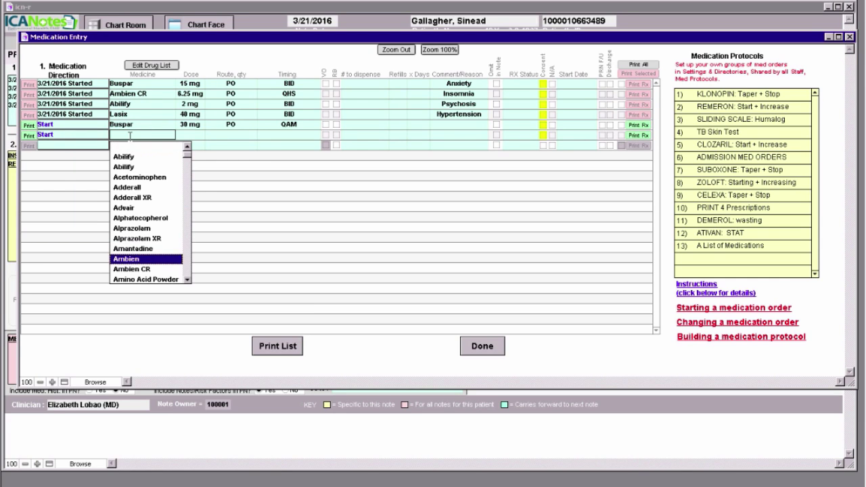
{"action": "left_click", "coordinate": [141, 270]}
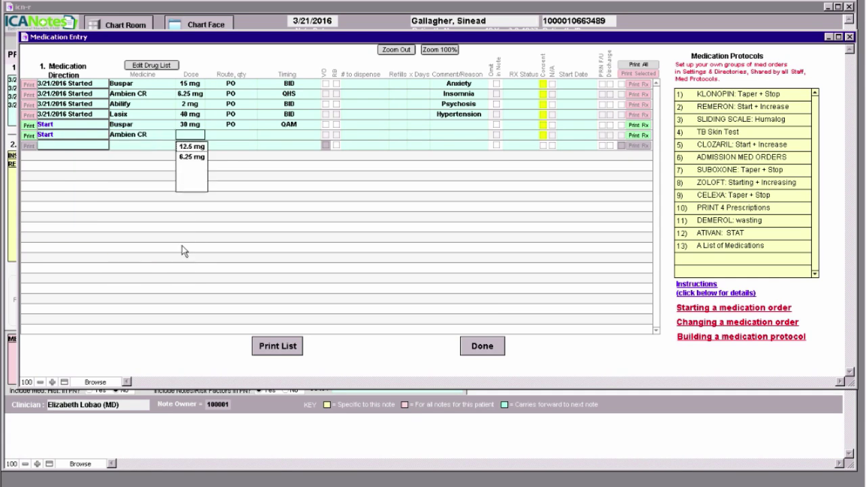
{"action": "left_click", "coordinate": [209, 147]}
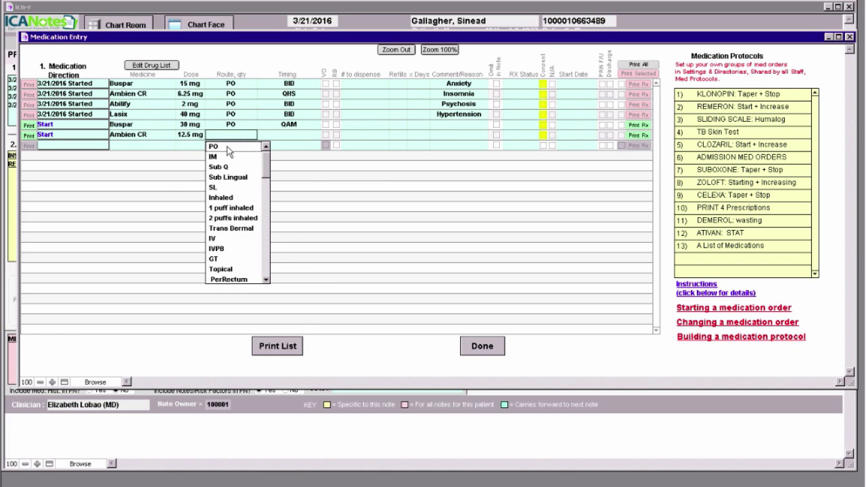
{"action": "left_click", "coordinate": [228, 147]}
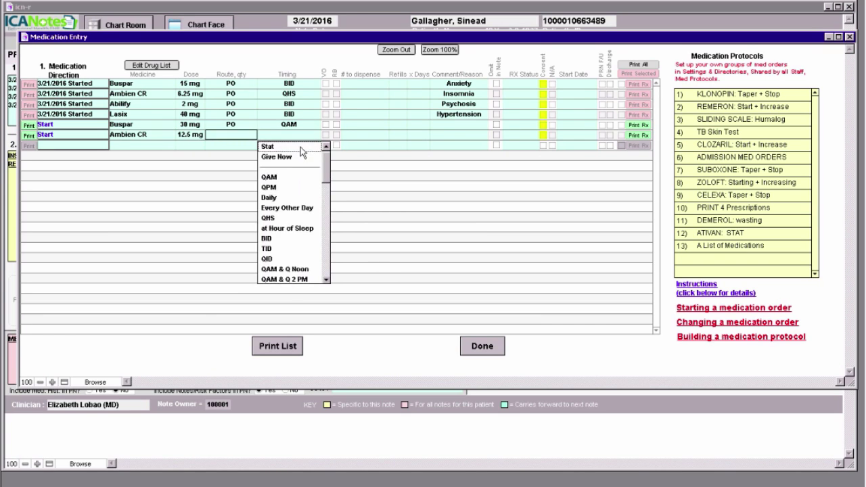
{"action": "left_click", "coordinate": [276, 218]}
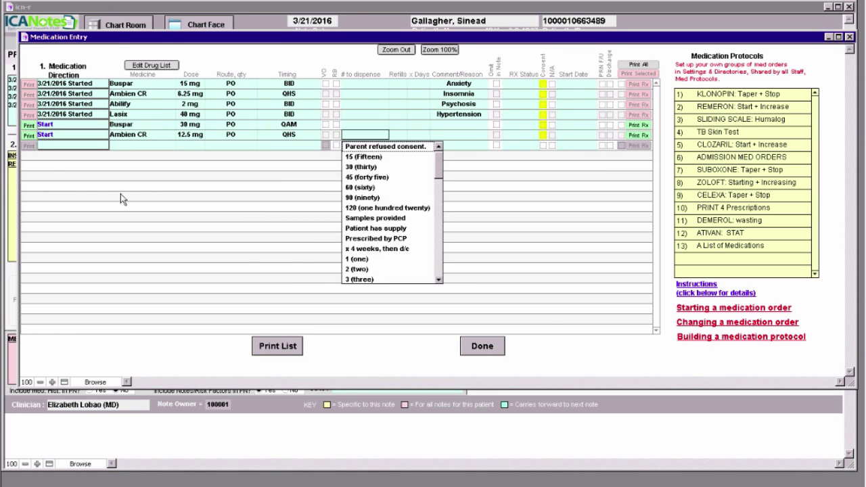
Add a Start order for Lasix 40 mg, PO, BID.
{"action": "left_click", "coordinate": [48, 148]}
{"action": "left_click", "coordinate": [61, 147]}
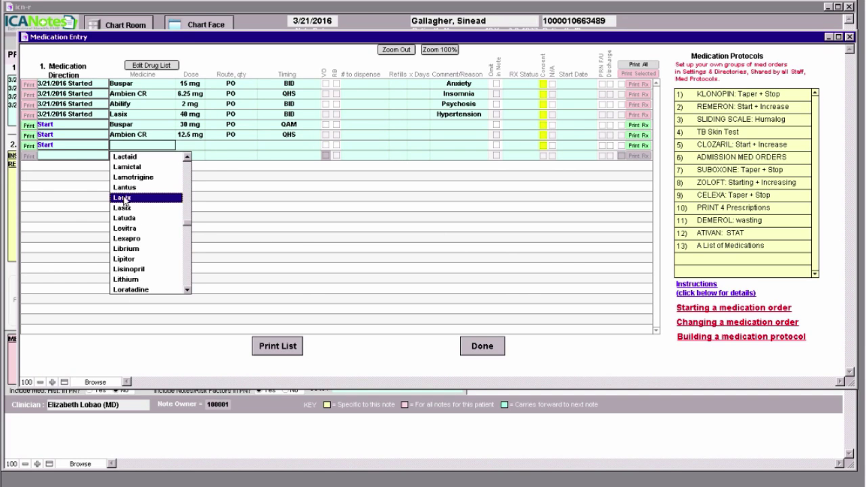
{"action": "left_click", "coordinate": [127, 198]}
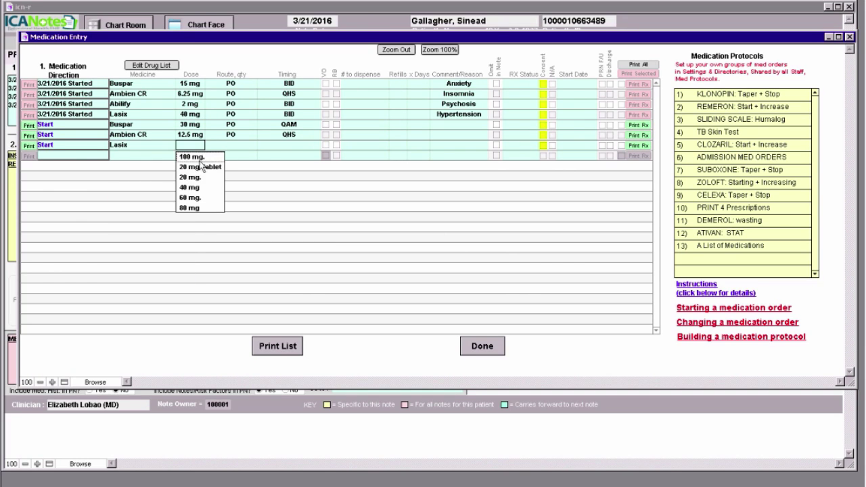
{"action": "left_click", "coordinate": [198, 193]}
{"action": "left_click", "coordinate": [235, 157]}
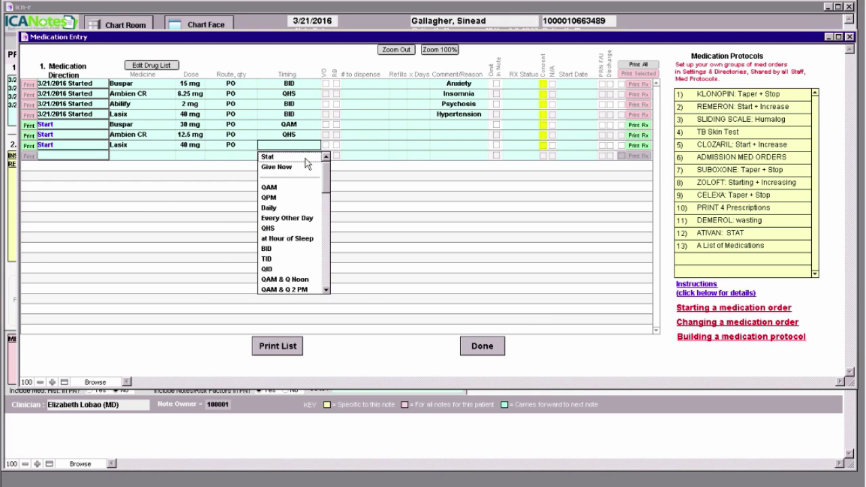
{"action": "left_click", "coordinate": [267, 249]}
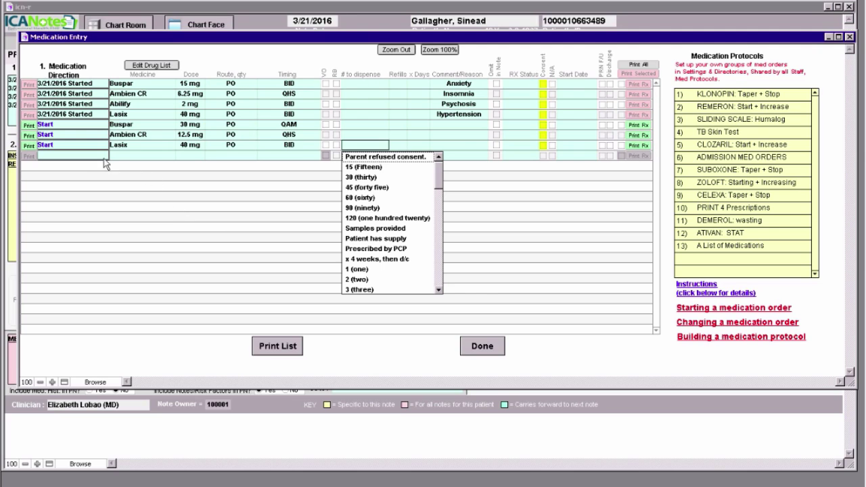
Add a Start order for Abilify 2 mg, PO, BID.
{"action": "left_click", "coordinate": [46, 154]}
{"action": "left_click", "coordinate": [65, 158]}
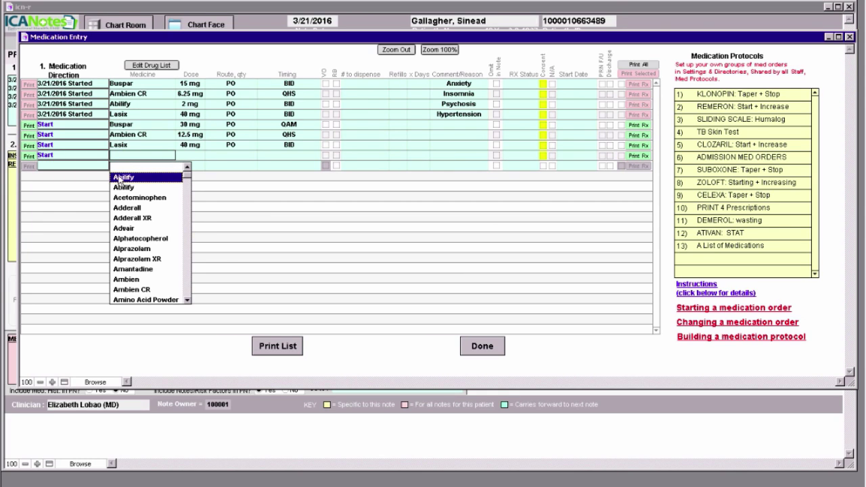
{"action": "left_click", "coordinate": [170, 178]}
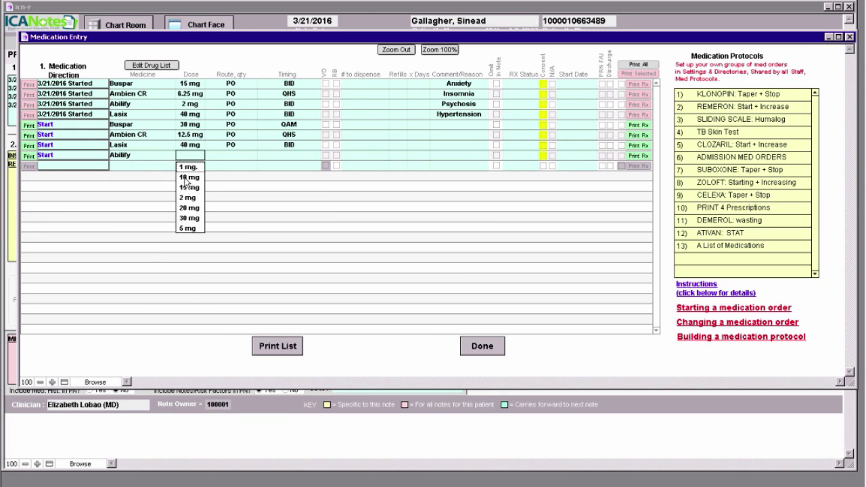
{"action": "left_click", "coordinate": [189, 198]}
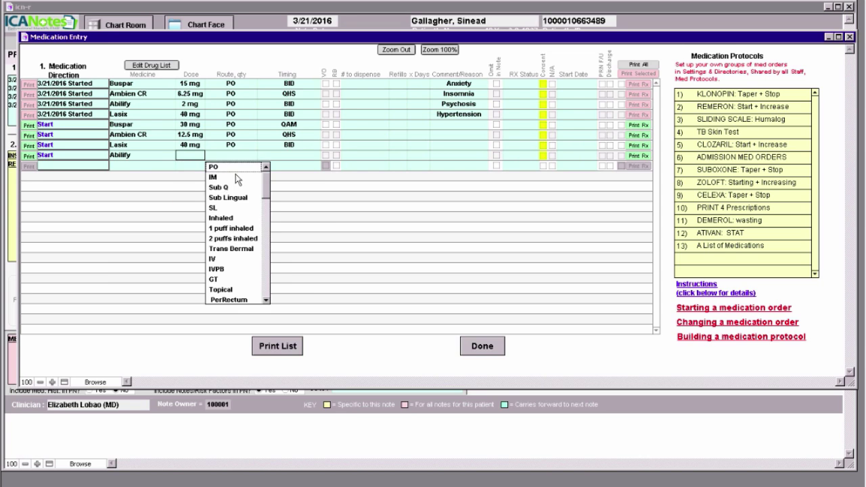
{"action": "left_click", "coordinate": [236, 170]}
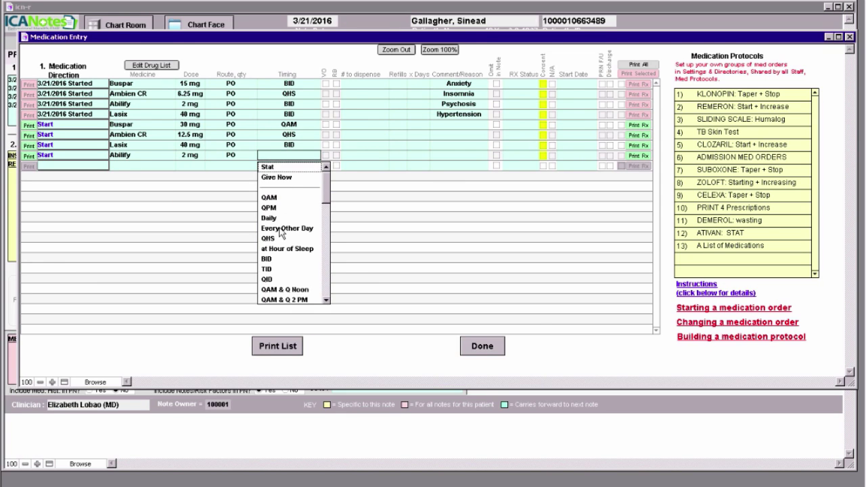
{"action": "left_click", "coordinate": [275, 258]}
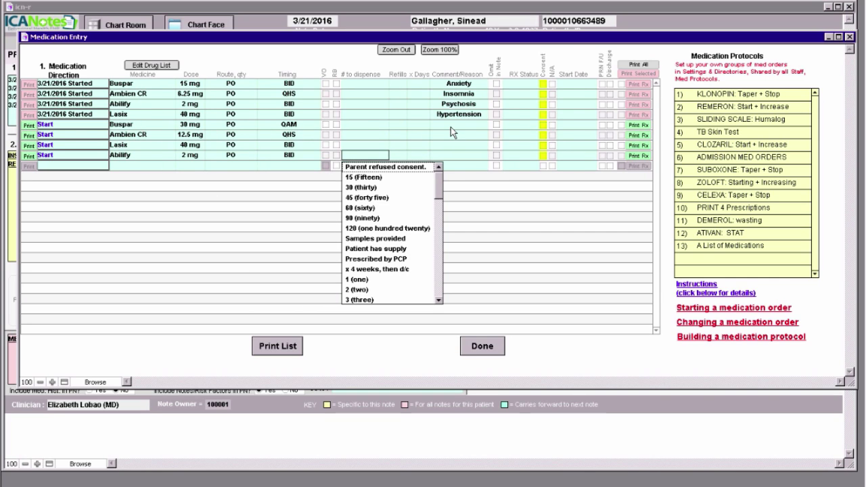
Mark the four new Start orders for Buspar, Ambien CR, Lasix and Abilify as Discharge and finish the medication entry.
{"action": "left_click", "coordinate": [609, 125]}
{"action": "left_click", "coordinate": [610, 135]}
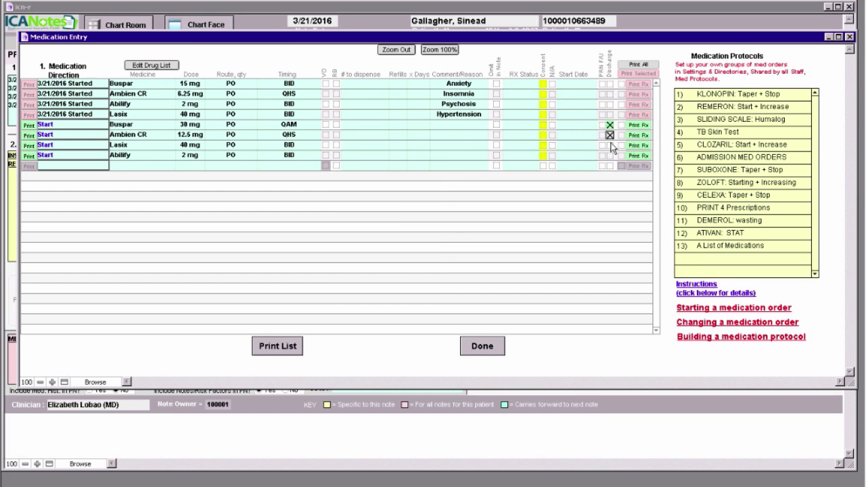
{"action": "left_click", "coordinate": [610, 145]}
{"action": "left_click", "coordinate": [610, 155]}
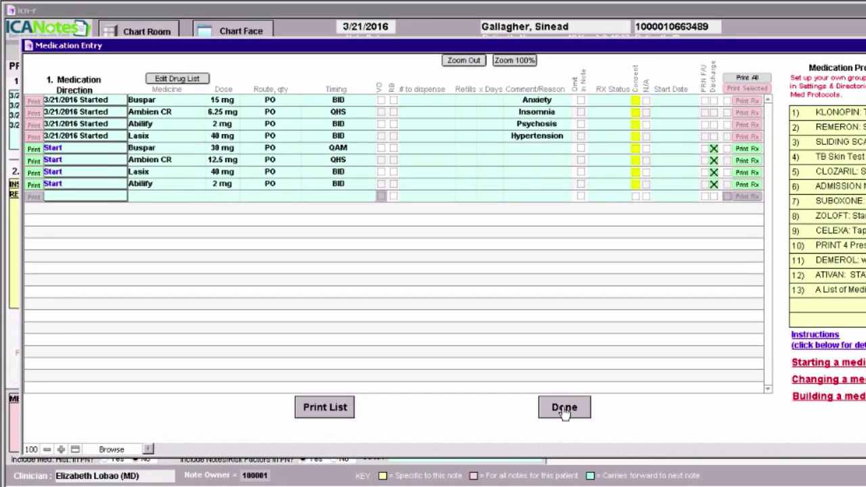
{"action": "left_click", "coordinate": [482, 346]}
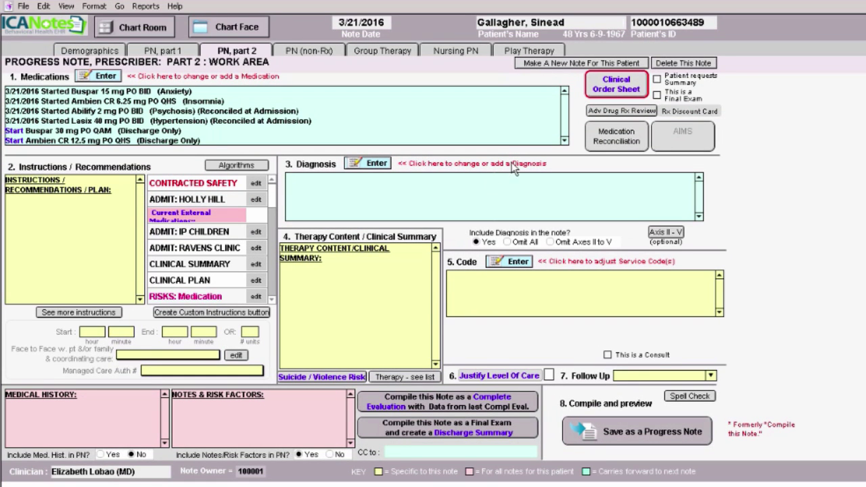
{"action": "scroll", "coordinate": [568, 116], "scroll_direction": "down", "scroll_amount": 1}
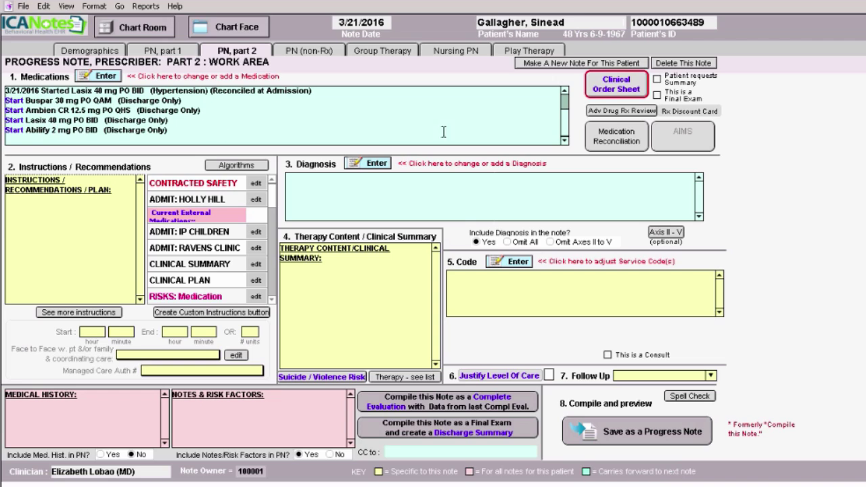
Open the discharge part of the Medication Reconciliation form and set the held Melatonin order to not recommended.
{"action": "left_click", "coordinate": [618, 138]}
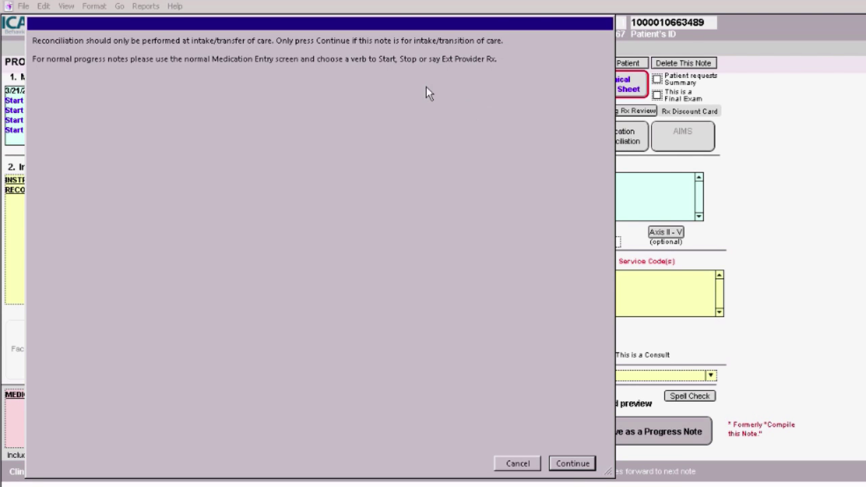
{"action": "left_click", "coordinate": [576, 469]}
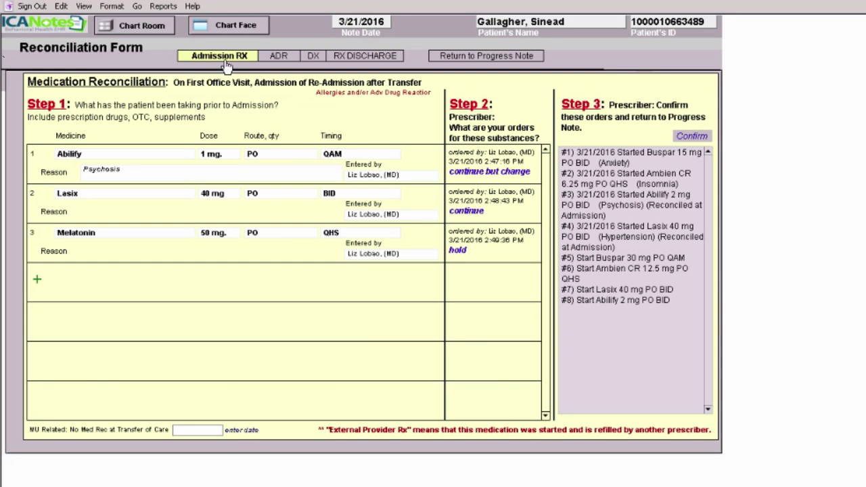
{"action": "left_click", "coordinate": [365, 59]}
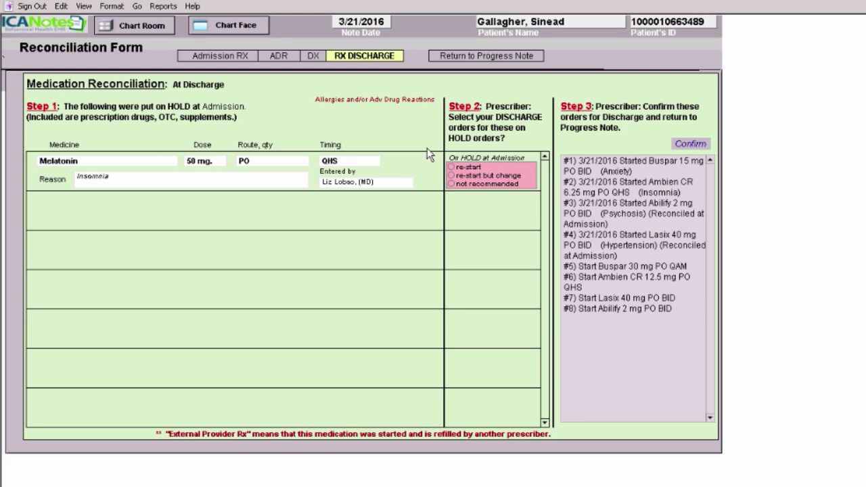
{"action": "left_click", "coordinate": [450, 184]}
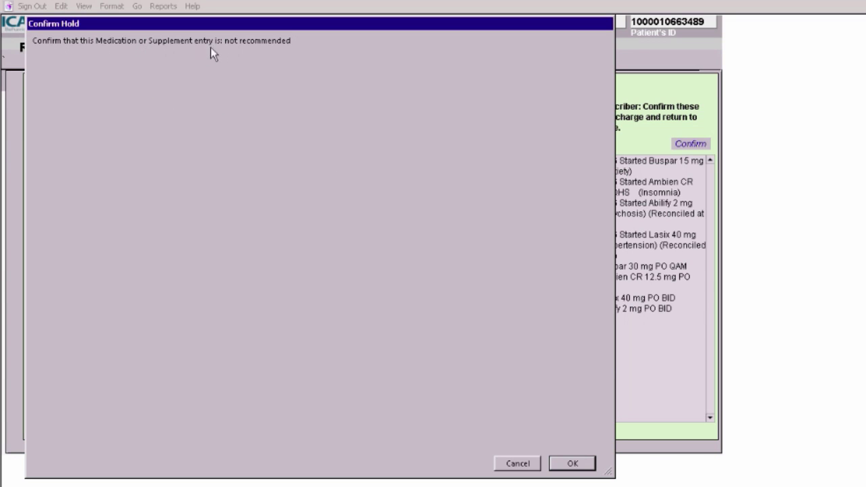
{"action": "left_click", "coordinate": [572, 464]}
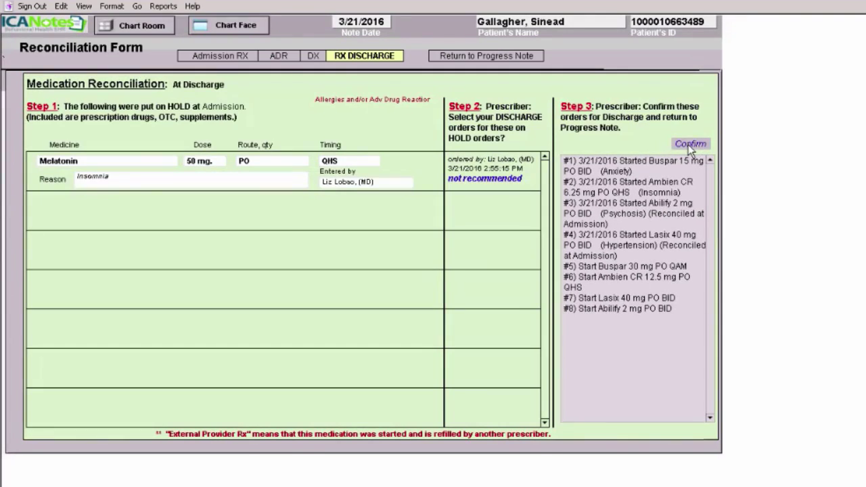
Confirm the discharge orders, and save and electronically sign the prescriber progress note.
{"action": "left_click", "coordinate": [690, 144]}
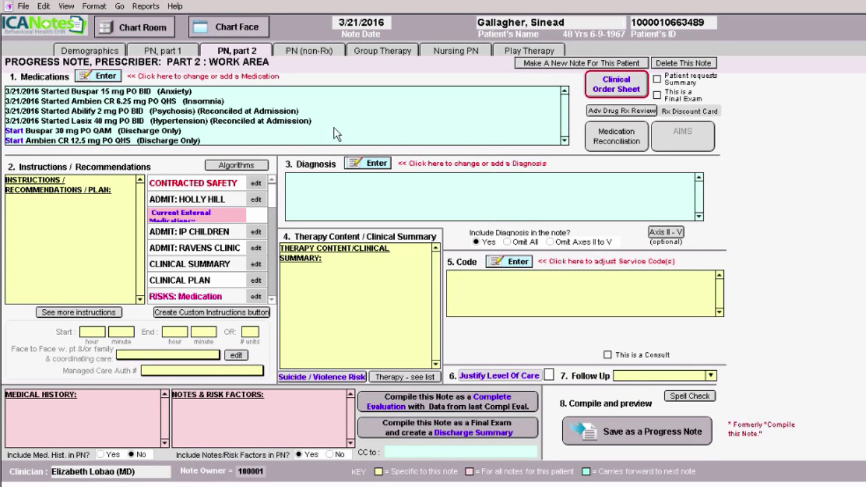
{"action": "left_click", "coordinate": [645, 437]}
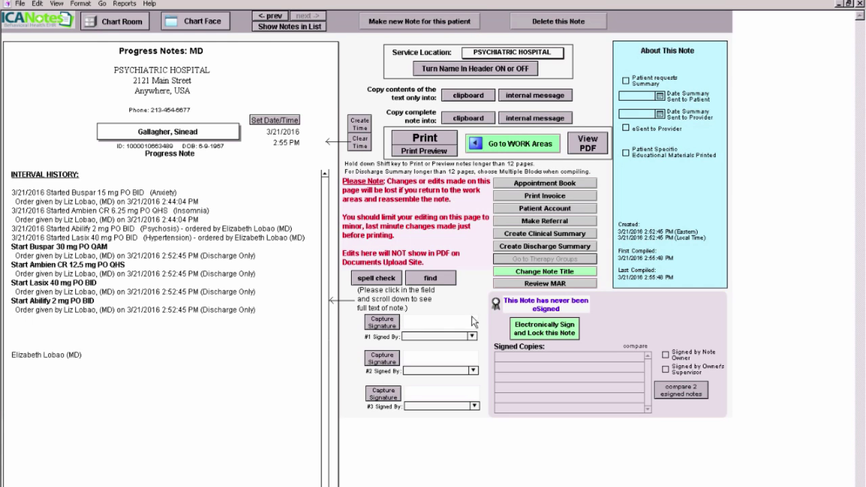
{"action": "left_click", "coordinate": [548, 328]}
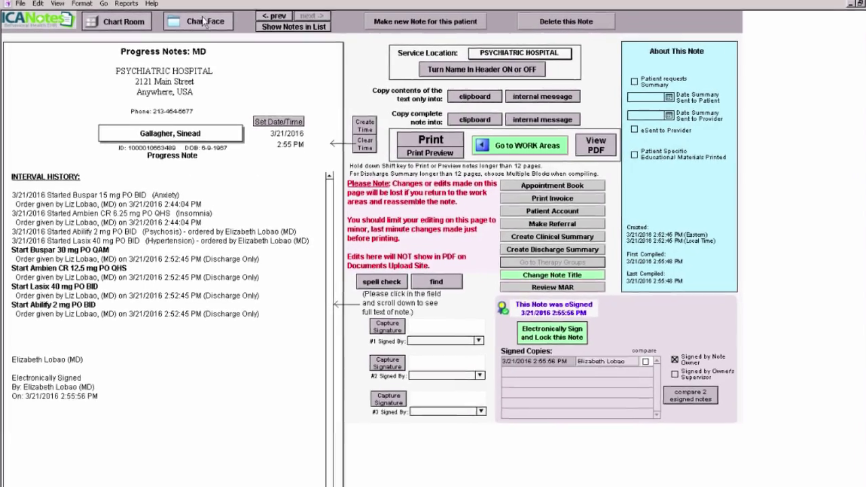
From the chart face, review the newest compiled Med Reconciliation note with the discharge medication list, and go back to the chart face.
{"action": "left_click", "coordinate": [205, 22]}
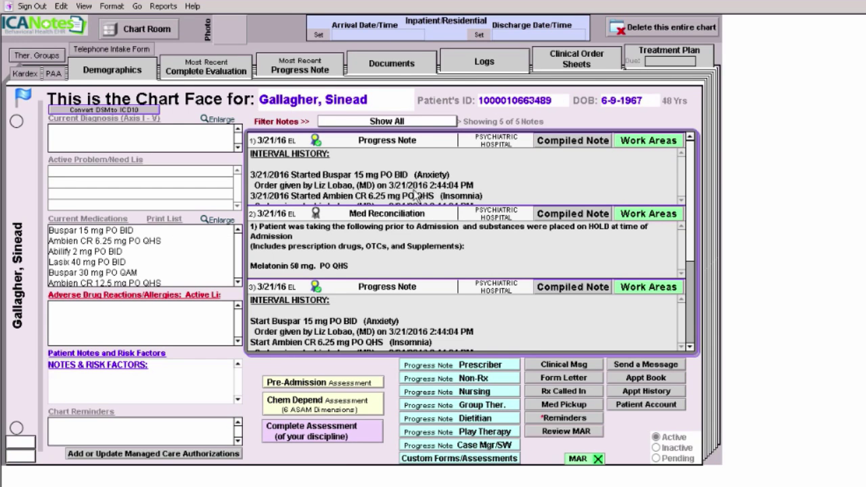
{"action": "left_click", "coordinate": [579, 215]}
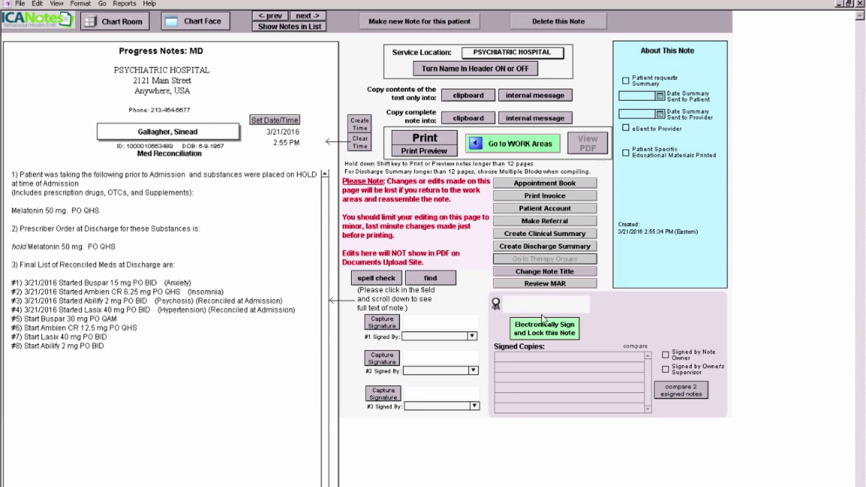
{"action": "left_click", "coordinate": [209, 24]}
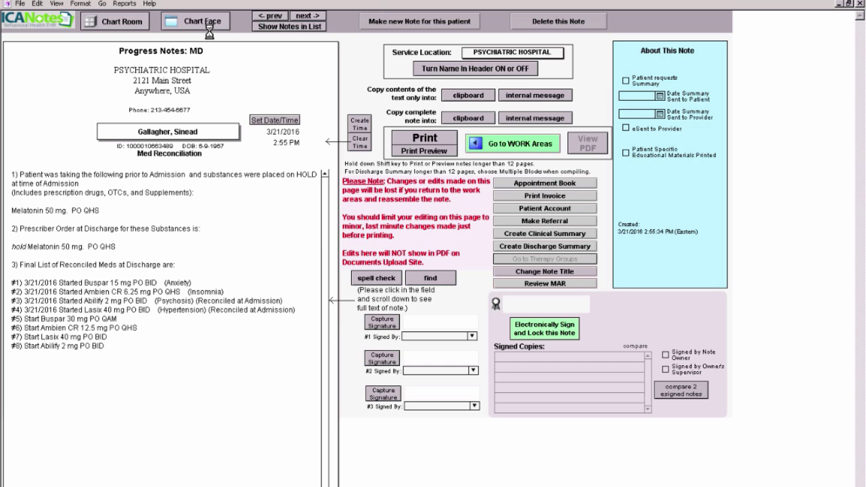